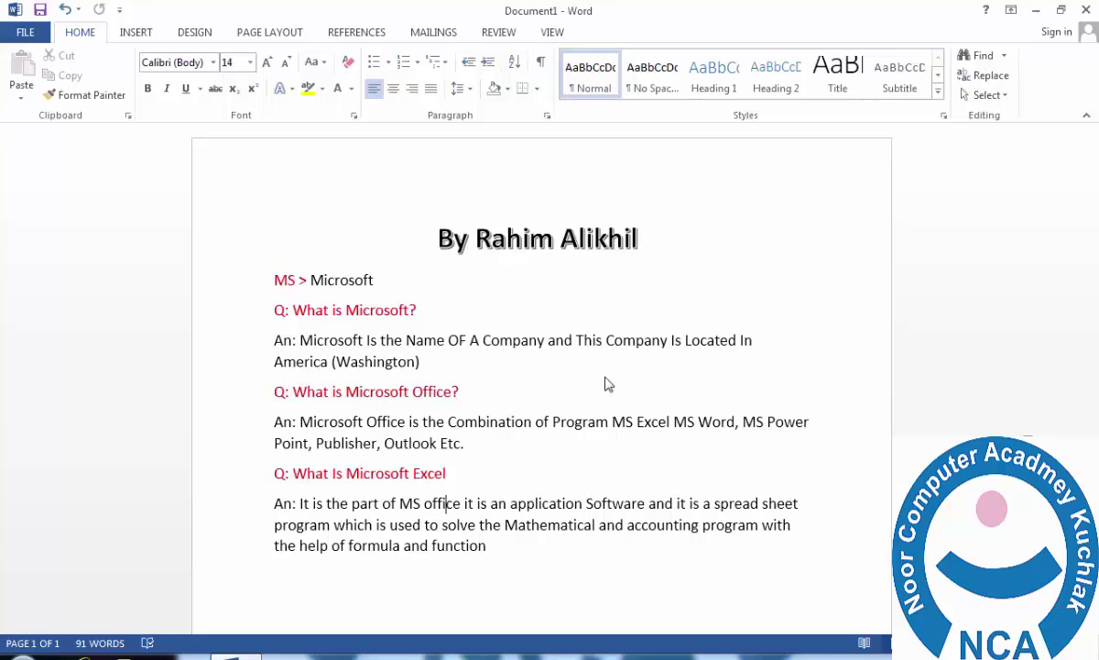
# Close Word and look over the All Programs list in the Start menu
pyautogui.click(605, 382)
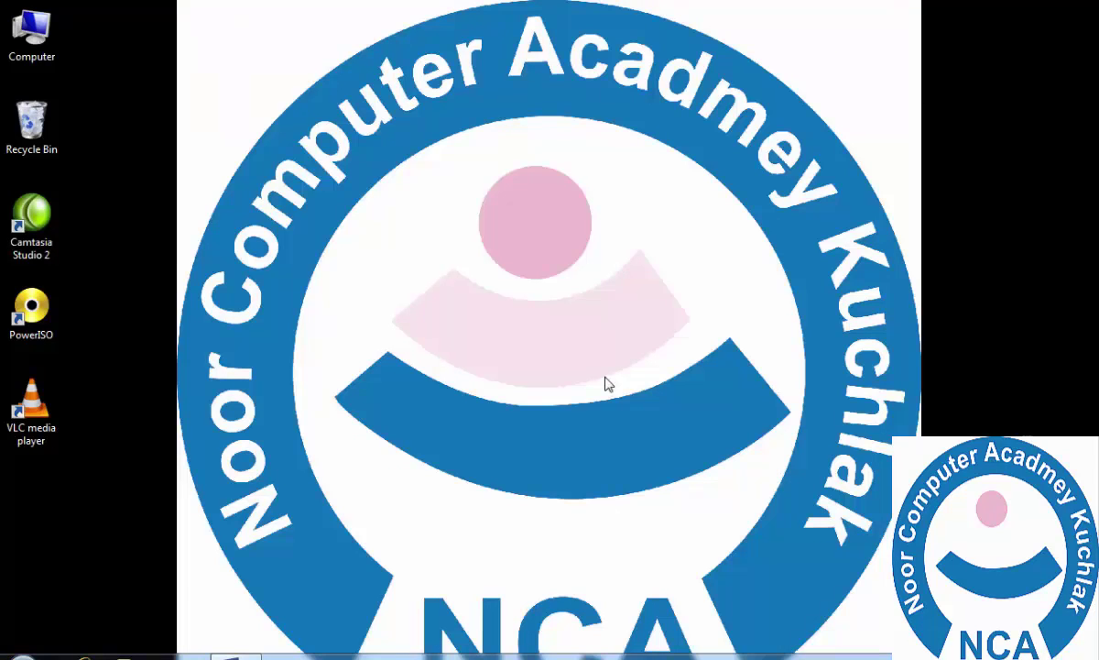
pyautogui.click(20, 654)
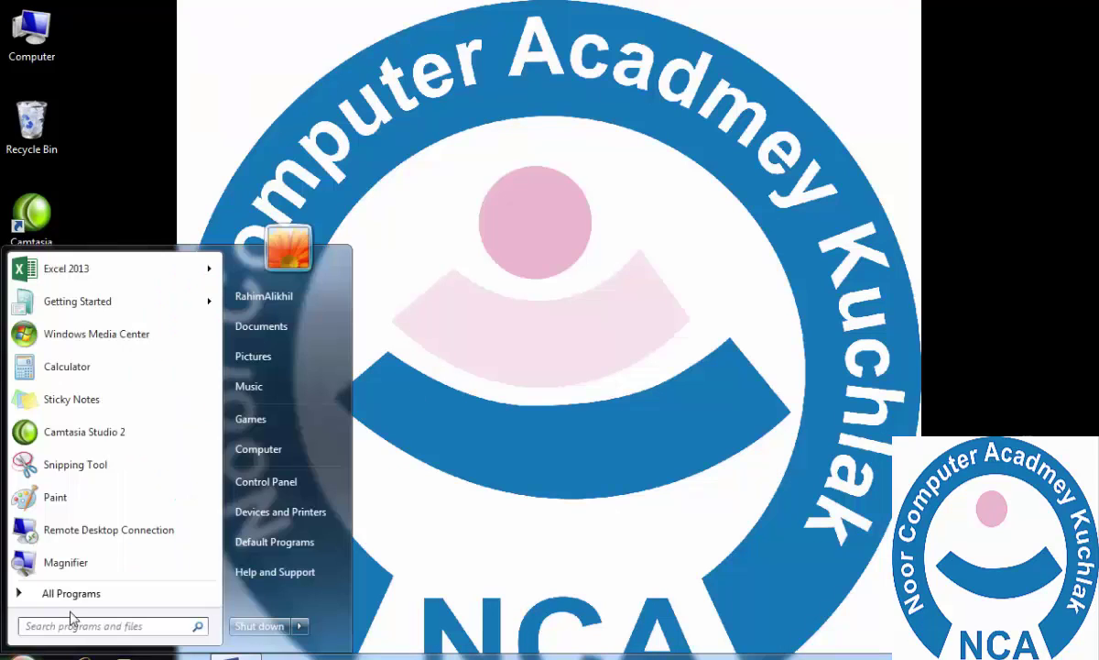
pyautogui.click(37, 595)
pyautogui.click(476, 421)
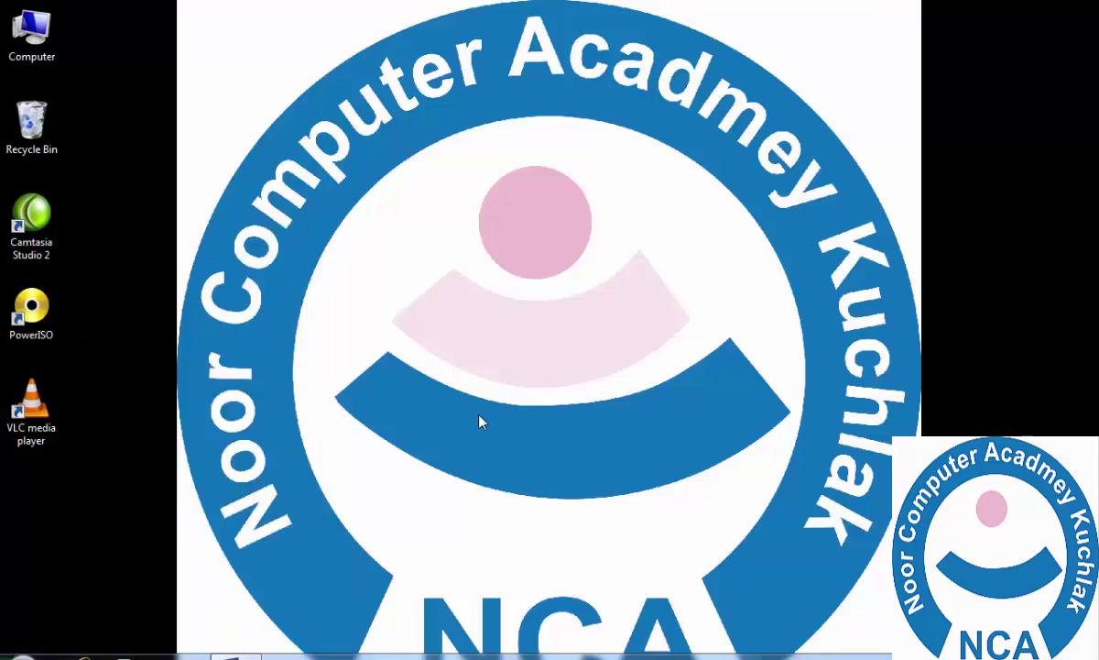
# Expand the Microsoft Office 2013 folder under All Programs, then dismiss the Start menu
pyautogui.click(18, 653)
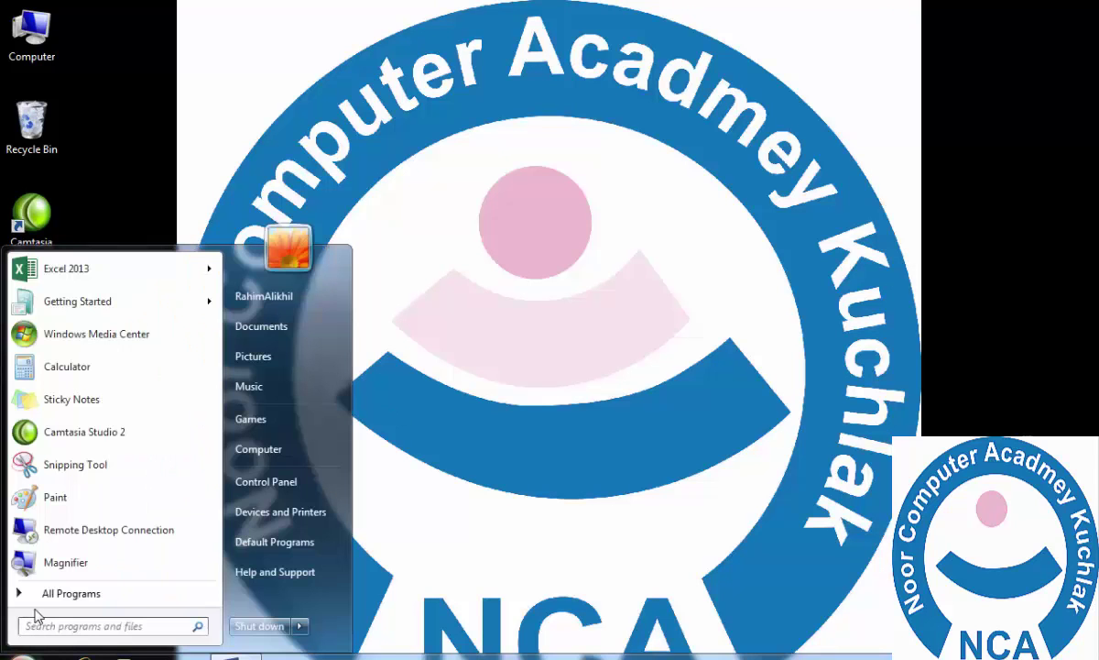
pyautogui.click(36, 594)
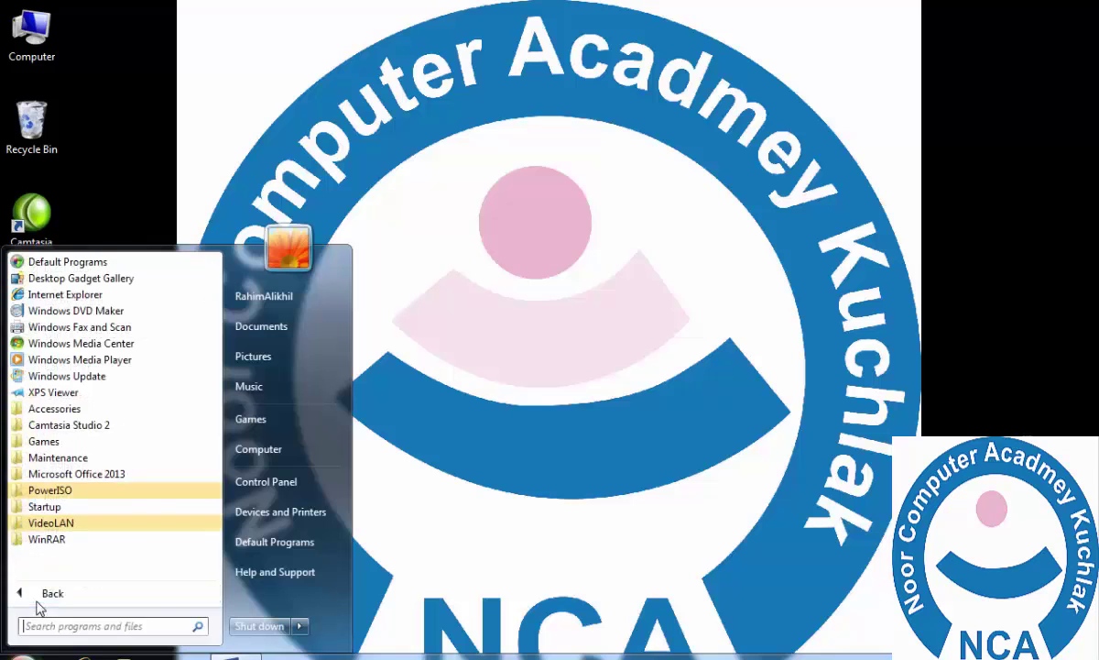
pyautogui.click(46, 471)
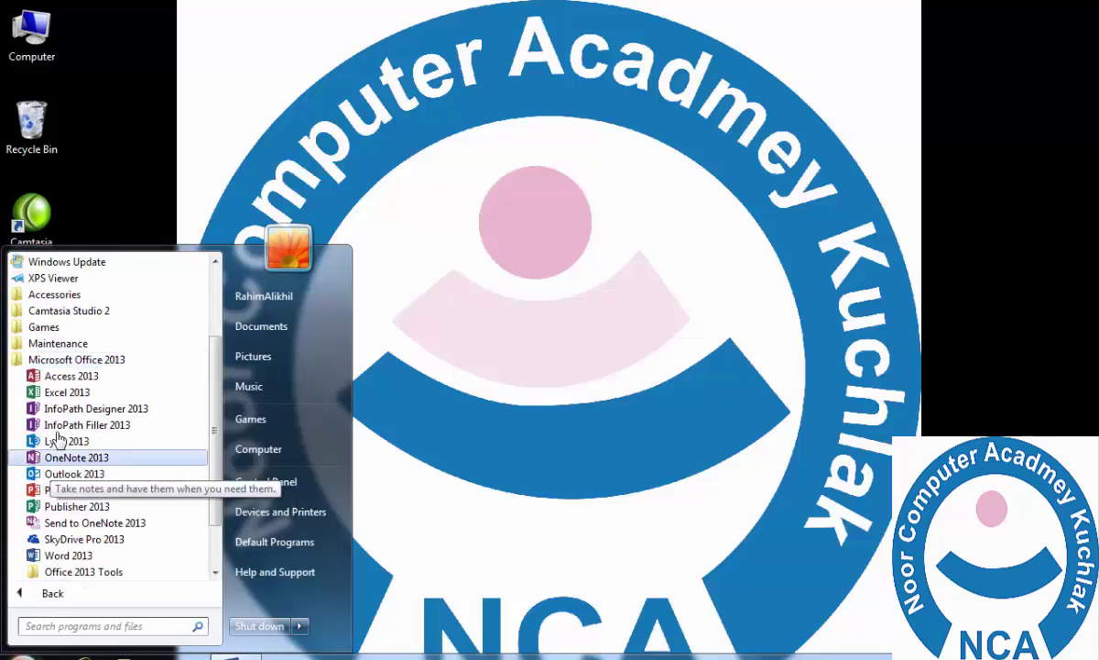
pyautogui.click(475, 419)
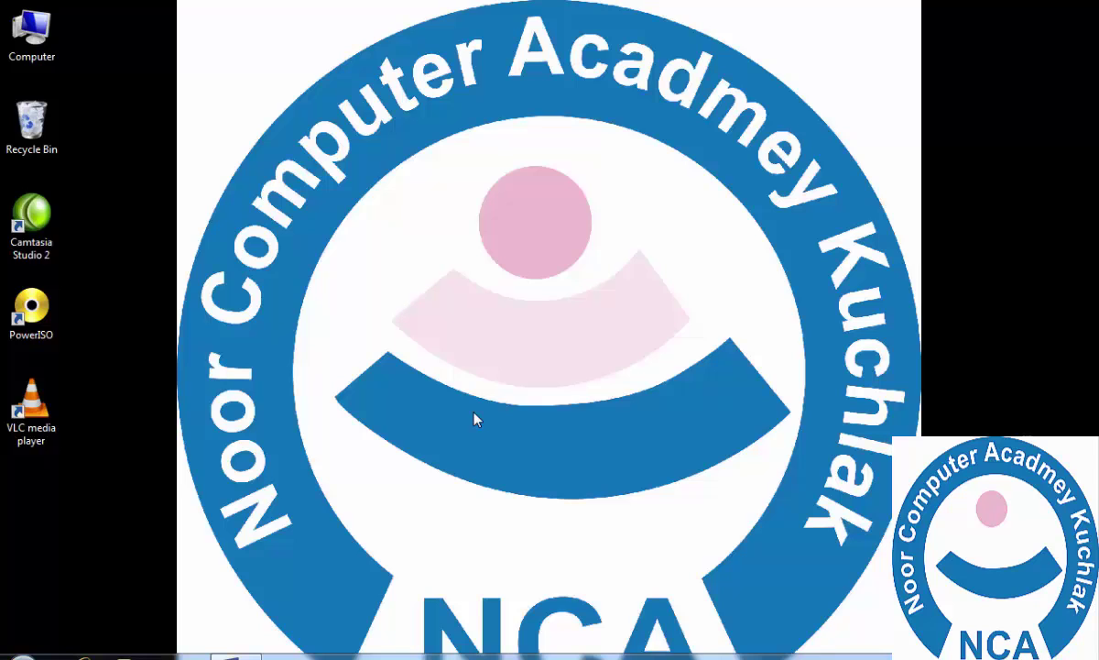
# Launch Excel with 'excel' in the Win+R Run box and create blank workbook Book1
pyautogui.press('super+r')
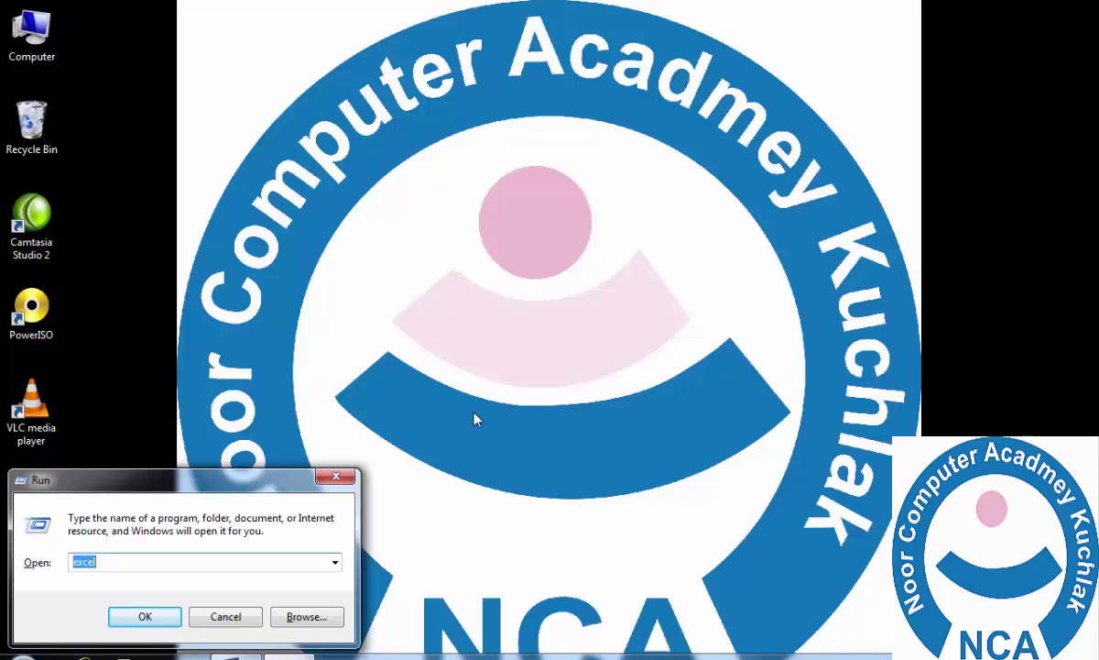
pyautogui.press('Return')
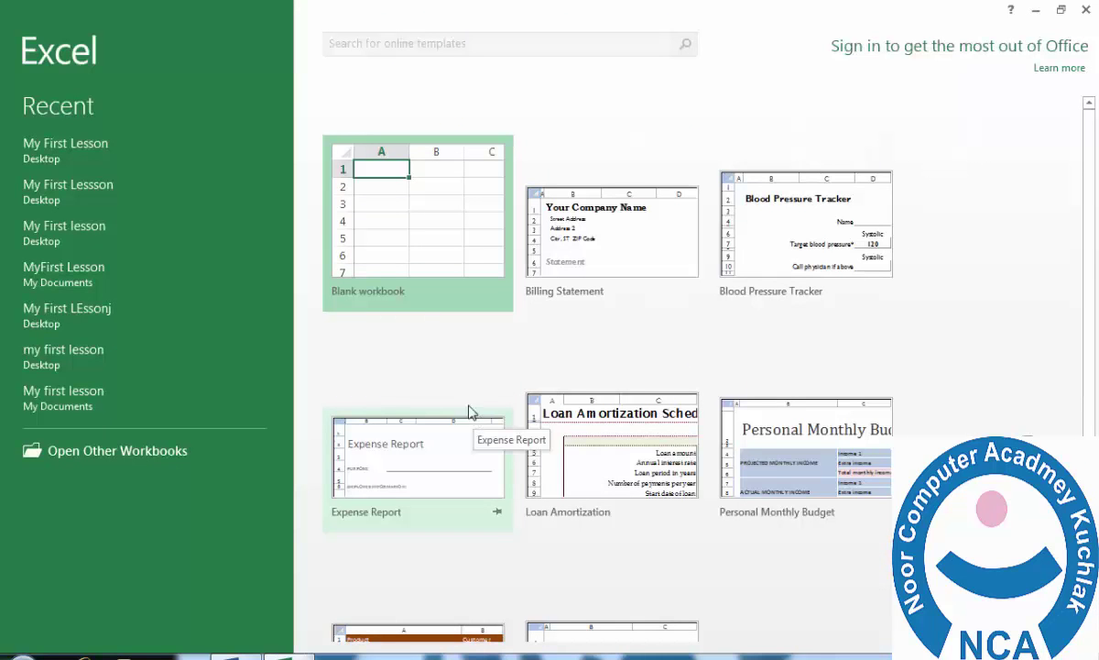
pyautogui.click(384, 227)
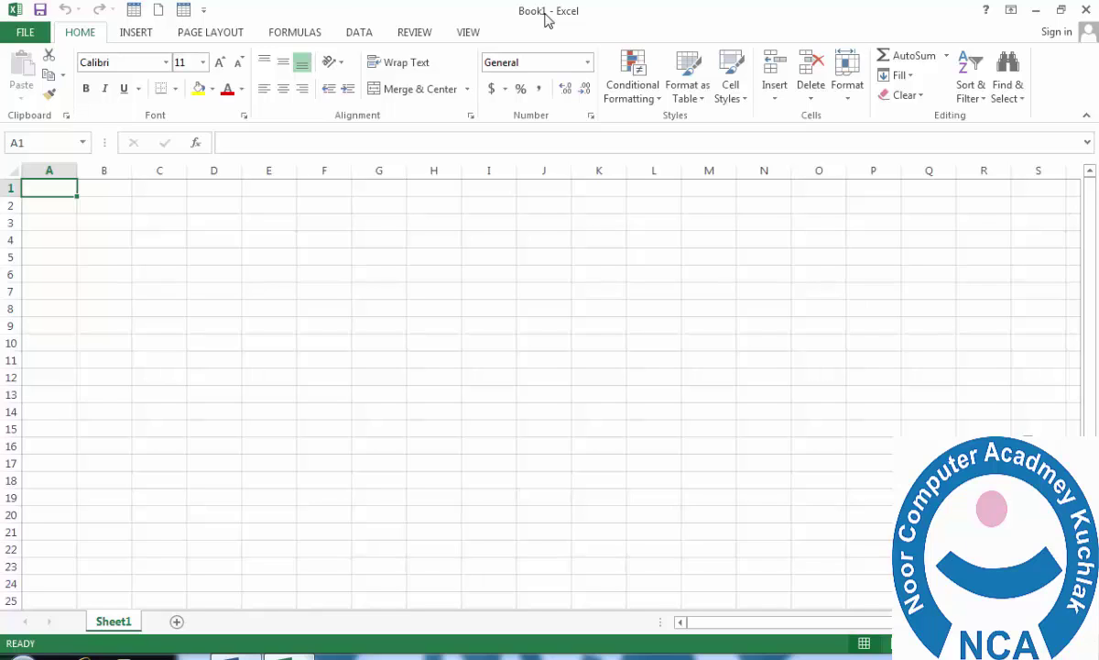
# Save Book1 to the Desktop under the file name 'My First LESSSON'
pyautogui.hotkey('ctrl', 's')
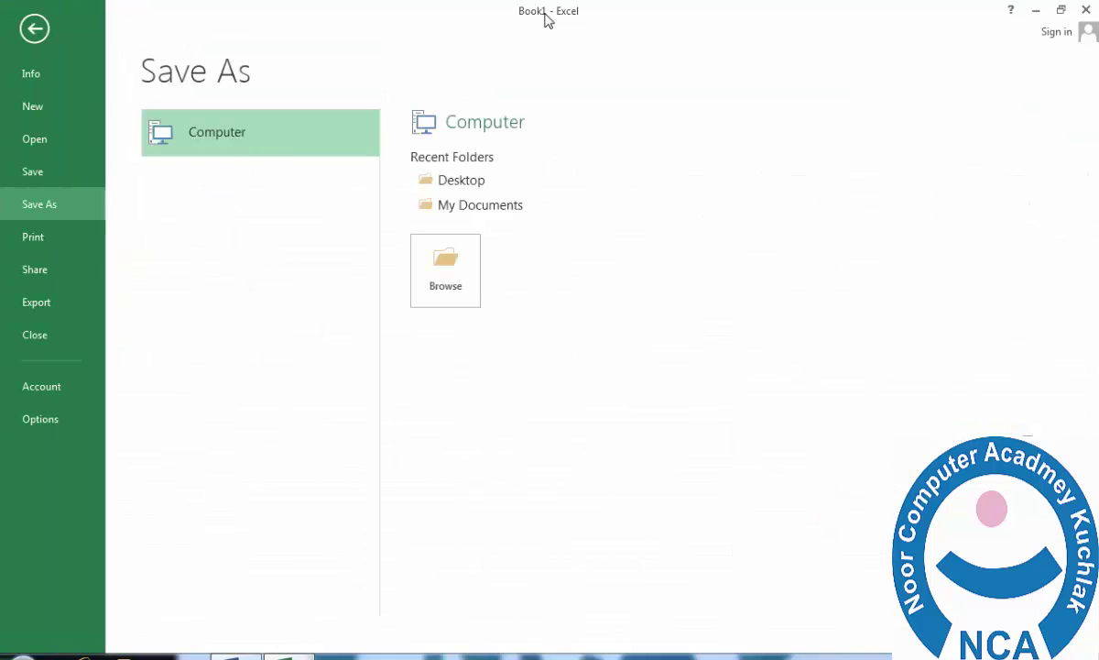
pyautogui.click(475, 189)
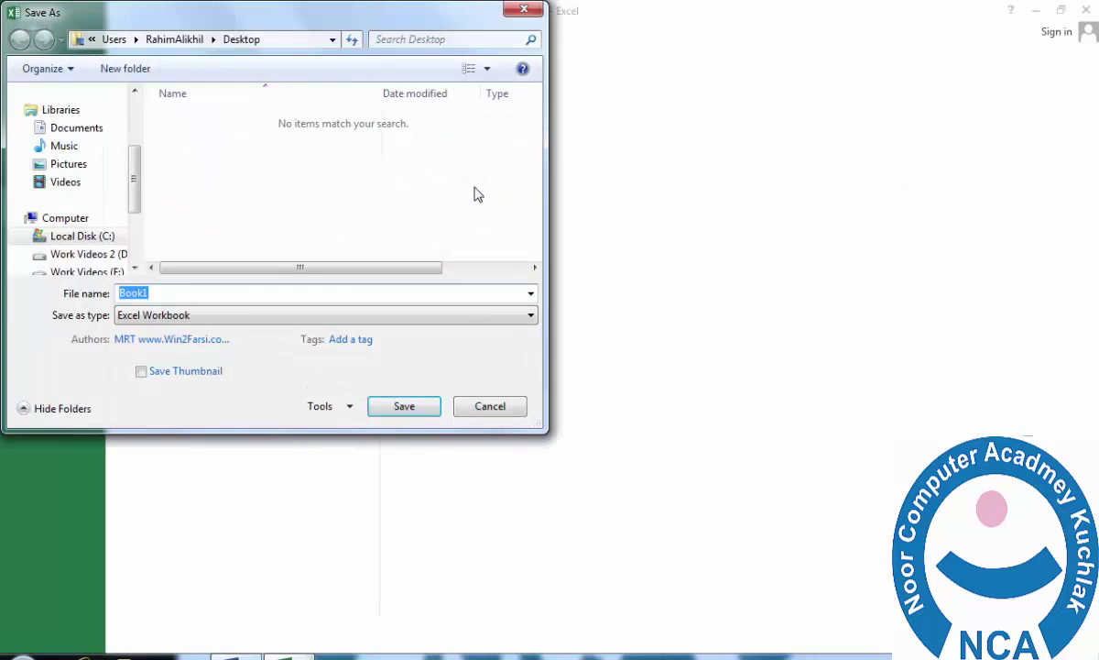
pyautogui.write('M')
pyautogui.write('y First LES')
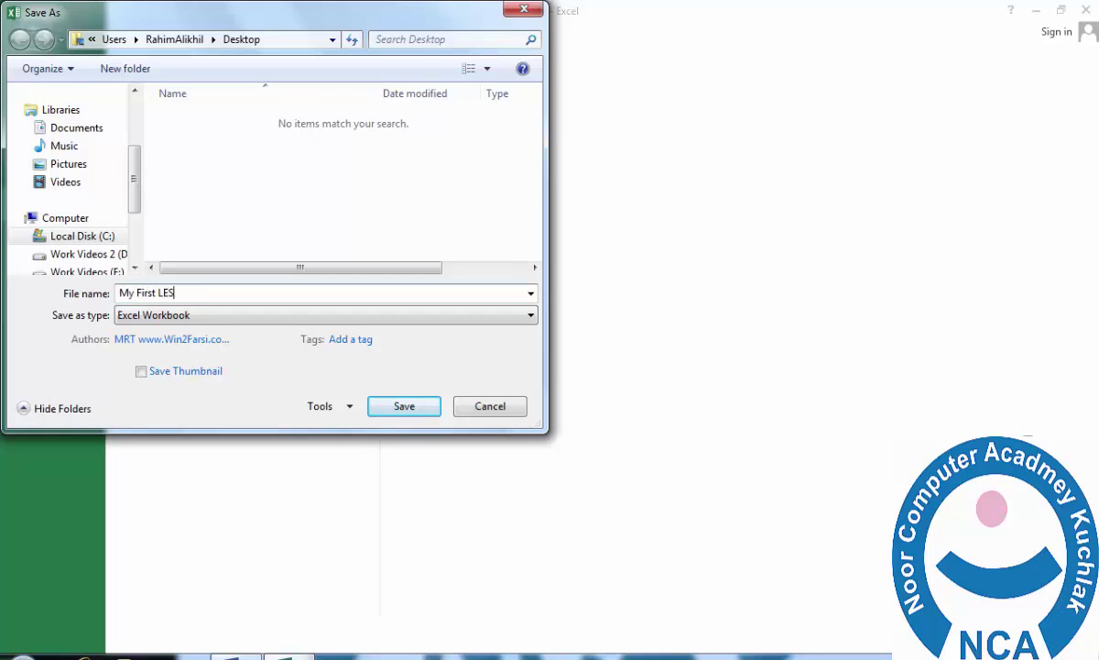
pyautogui.write('SSON')
pyautogui.press('Return')
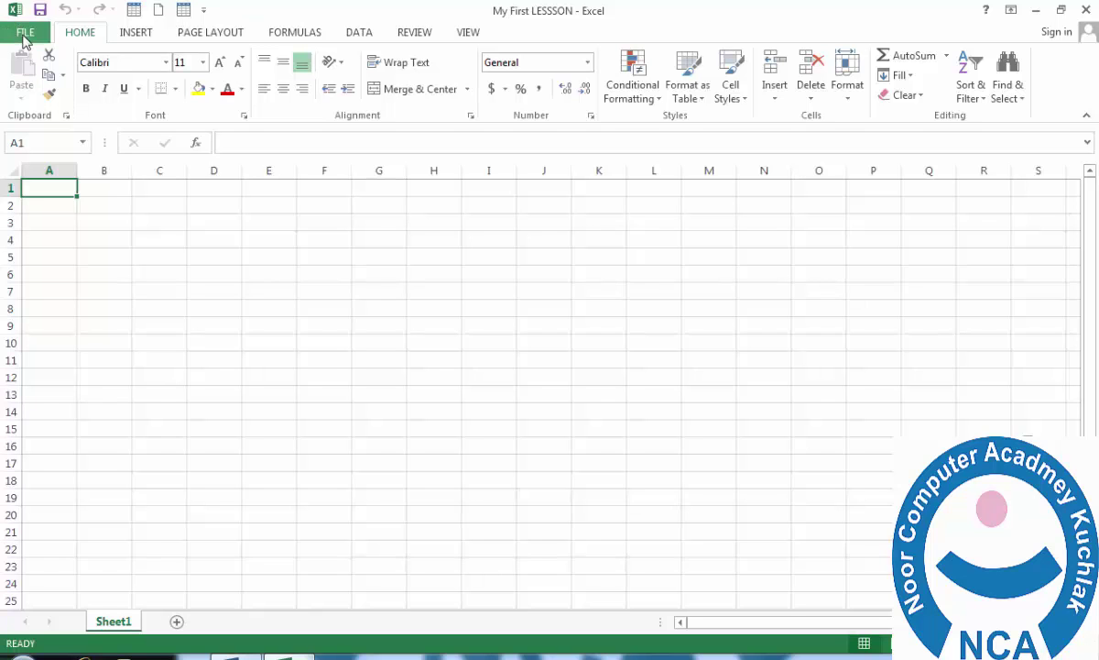
pyautogui.click(25, 34)
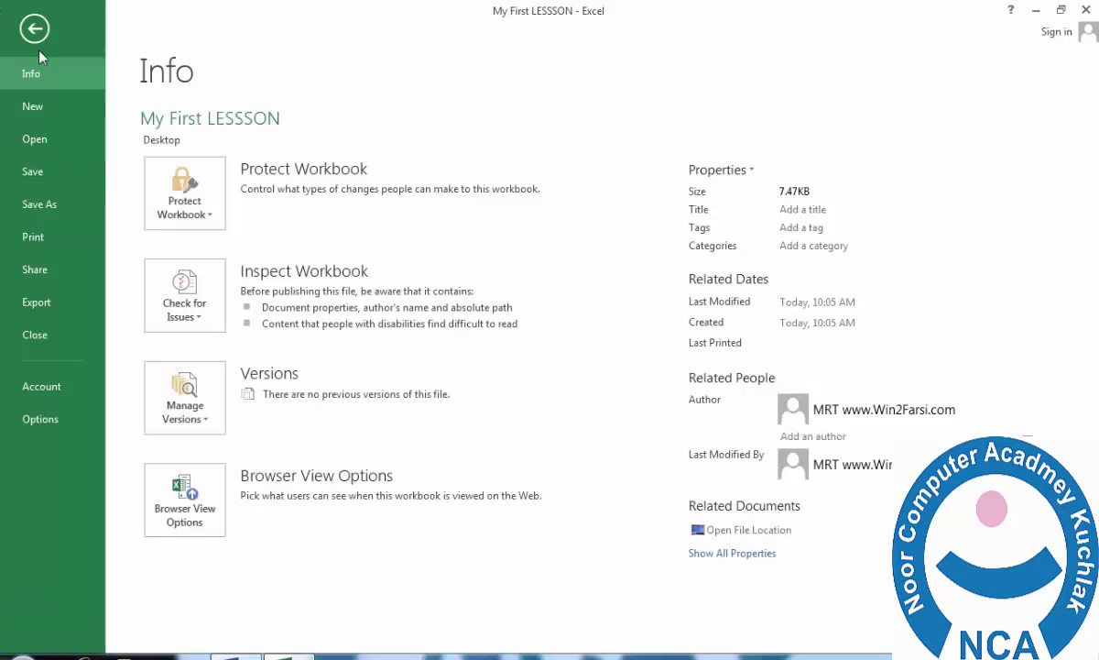
pyautogui.click(34, 29)
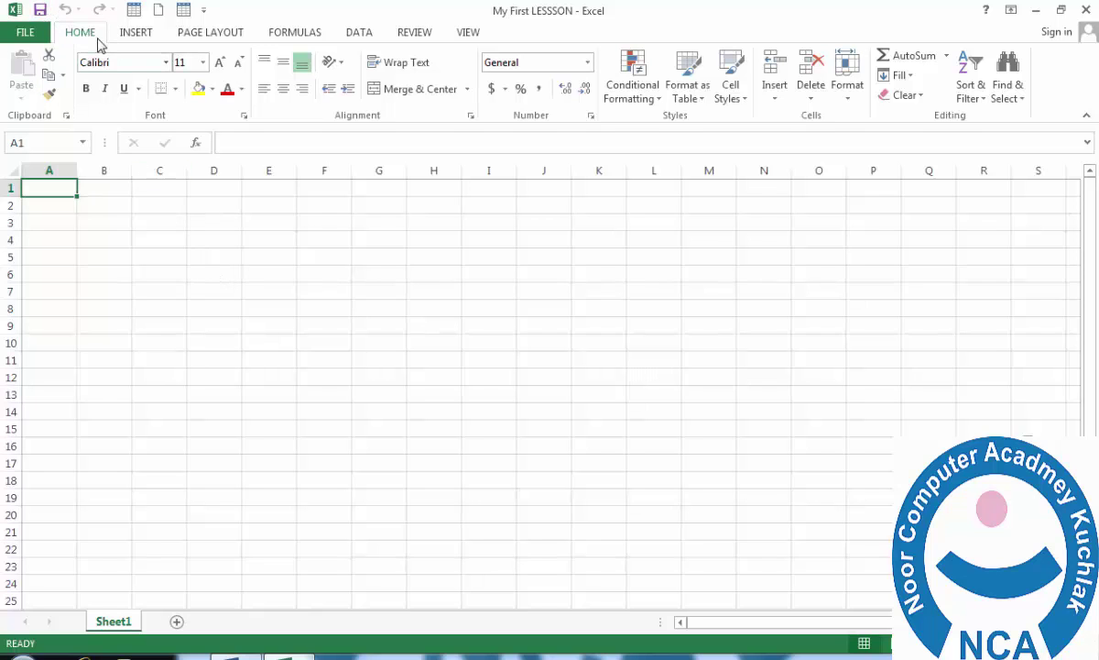
pyautogui.click(26, 33)
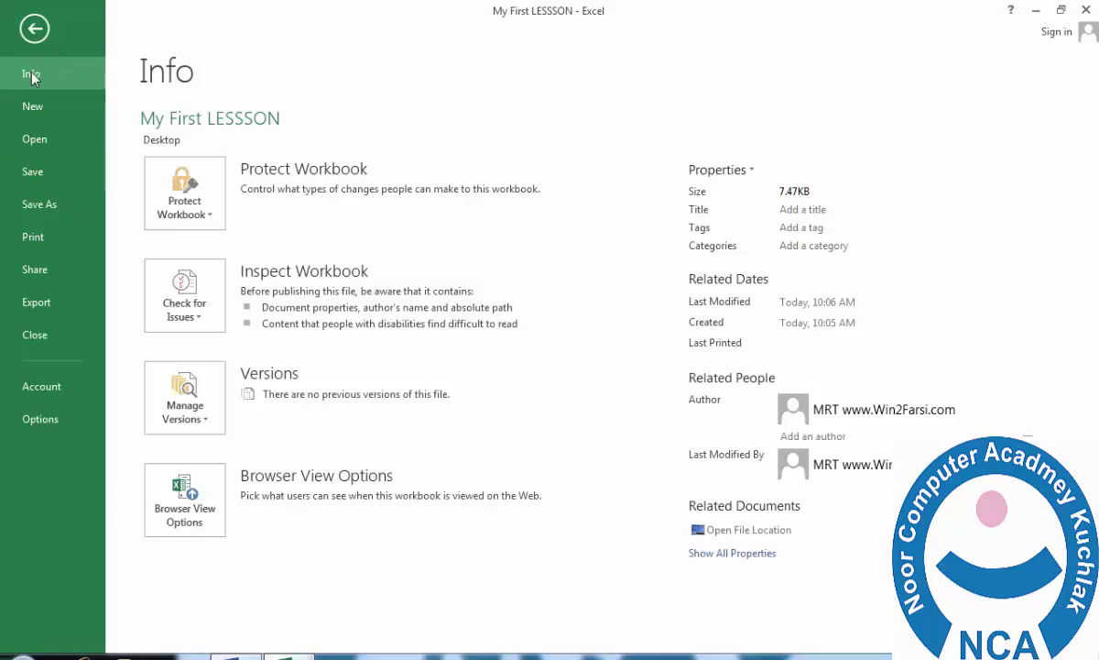
pyautogui.click(34, 29)
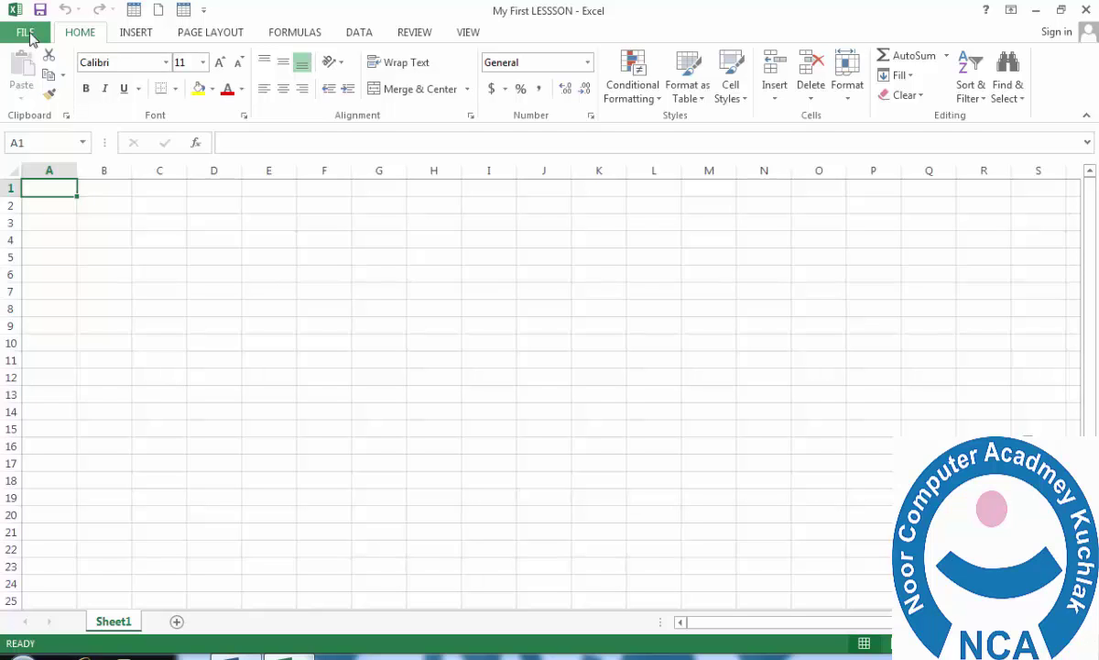
pyautogui.click(29, 37)
pyautogui.click(32, 32)
pyautogui.click(29, 36)
pyautogui.click(31, 35)
pyautogui.click(30, 35)
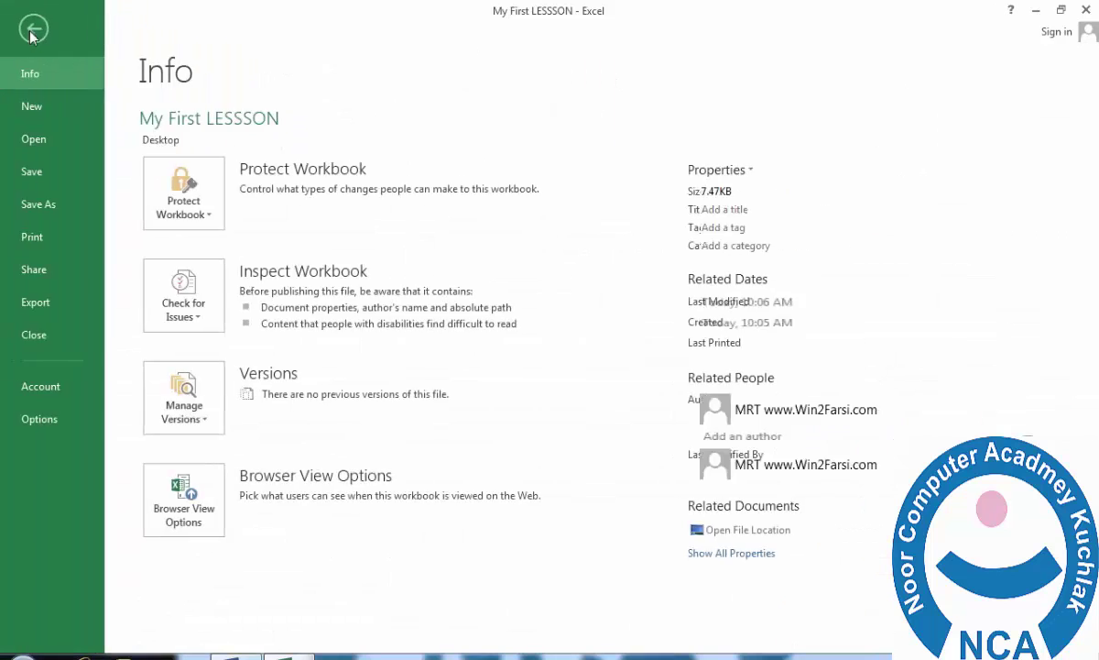
pyautogui.click(30, 35)
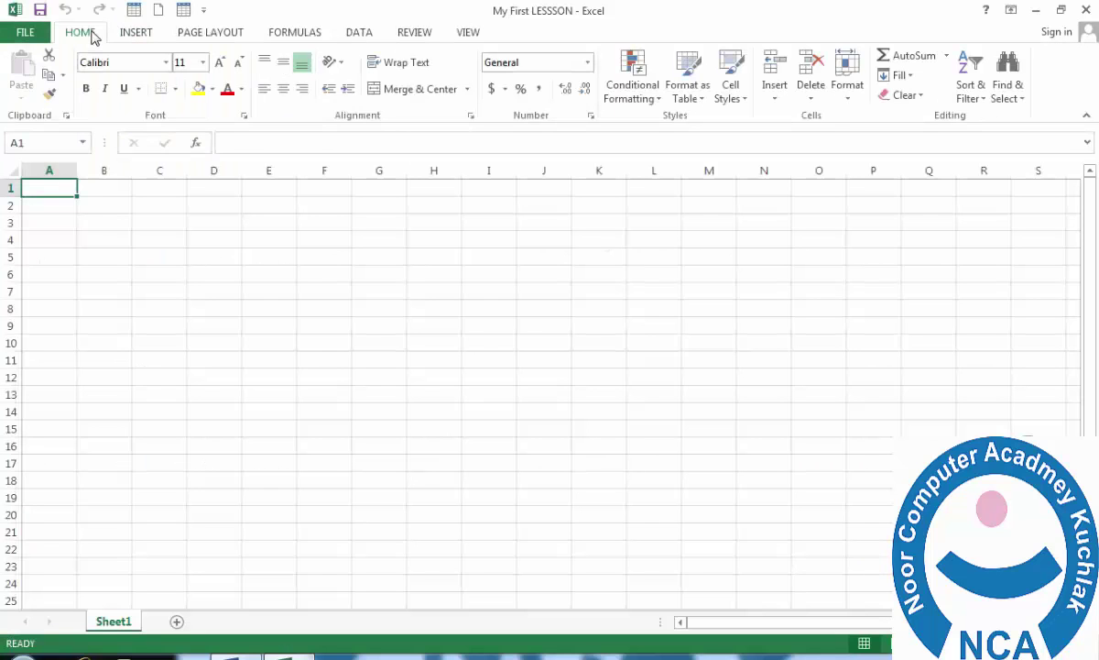
pyautogui.click(119, 35)
pyautogui.click(204, 29)
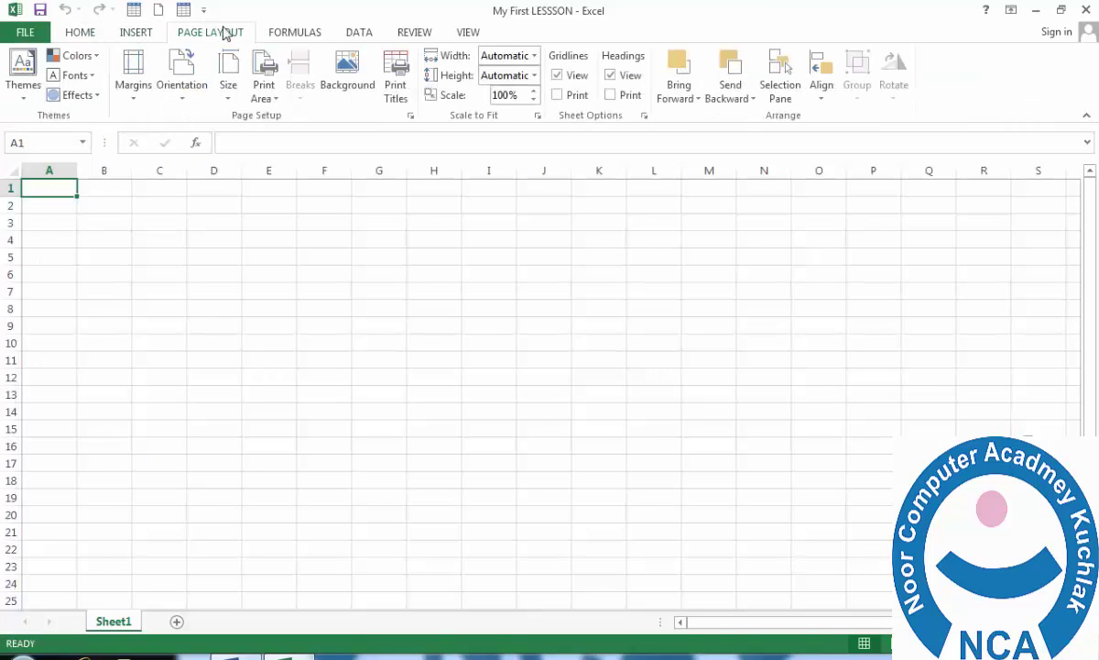
pyautogui.click(287, 35)
pyautogui.click(346, 35)
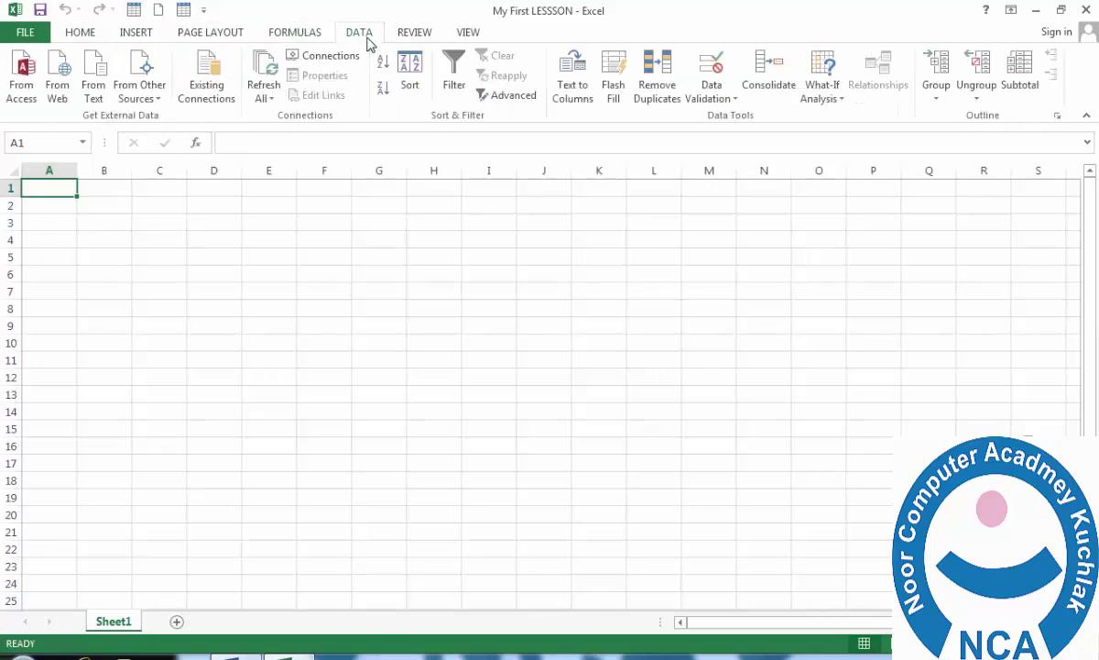
pyautogui.click(417, 35)
pyautogui.click(467, 33)
pyautogui.click(94, 33)
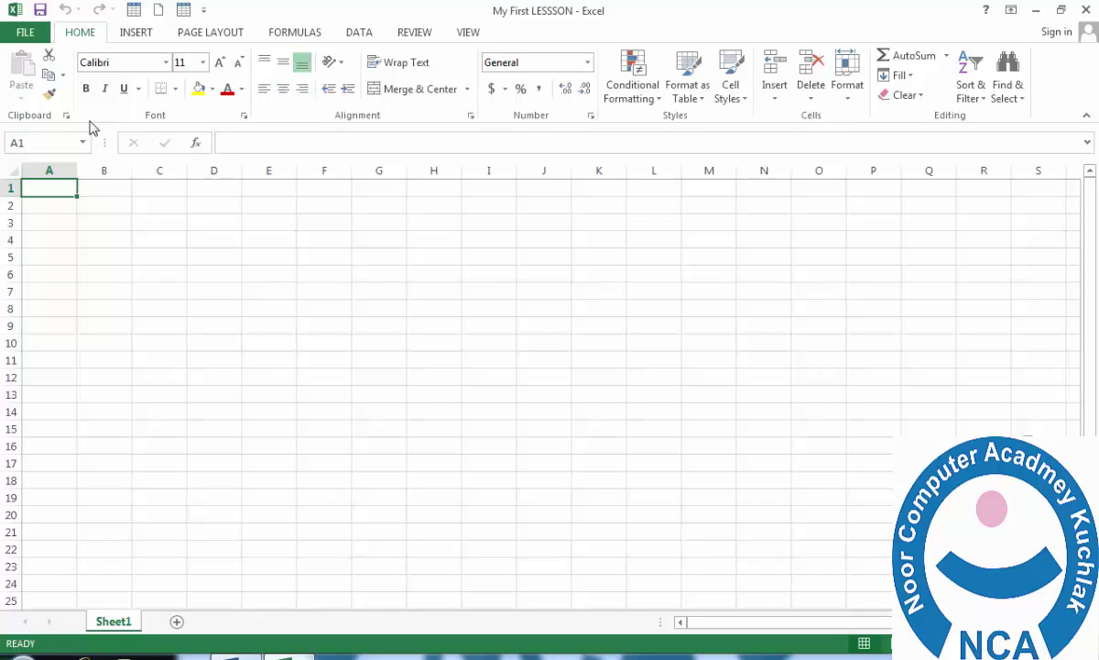
# Make cells C8 and then F10 active, and start editing F10
pyautogui.click(31, 144)
pyautogui.click(181, 305)
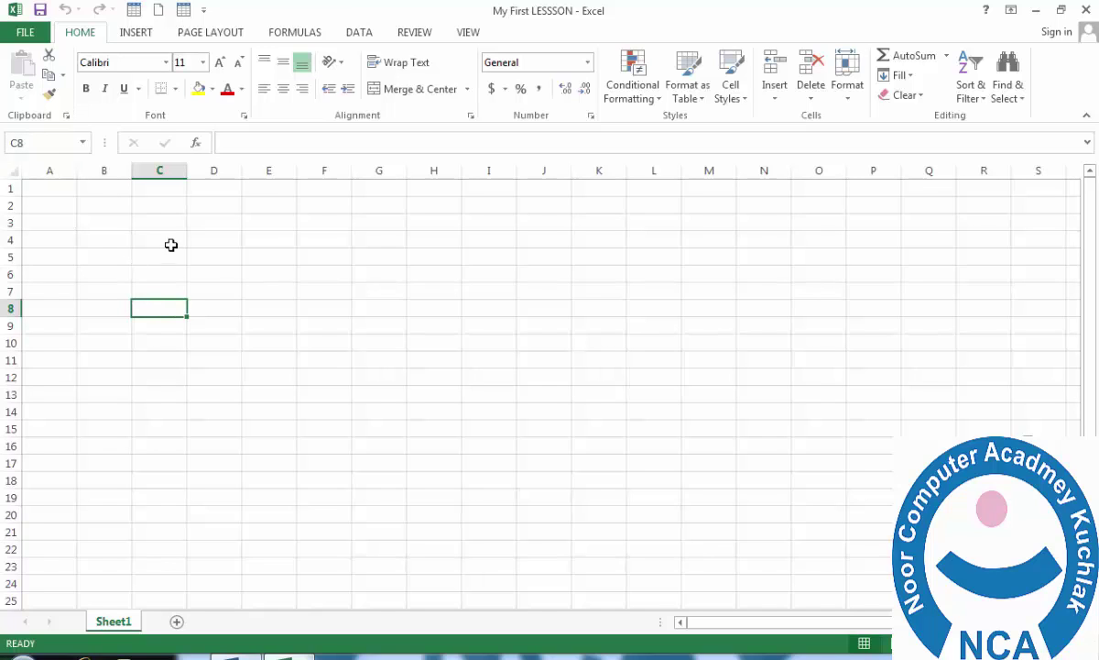
pyautogui.click(340, 344)
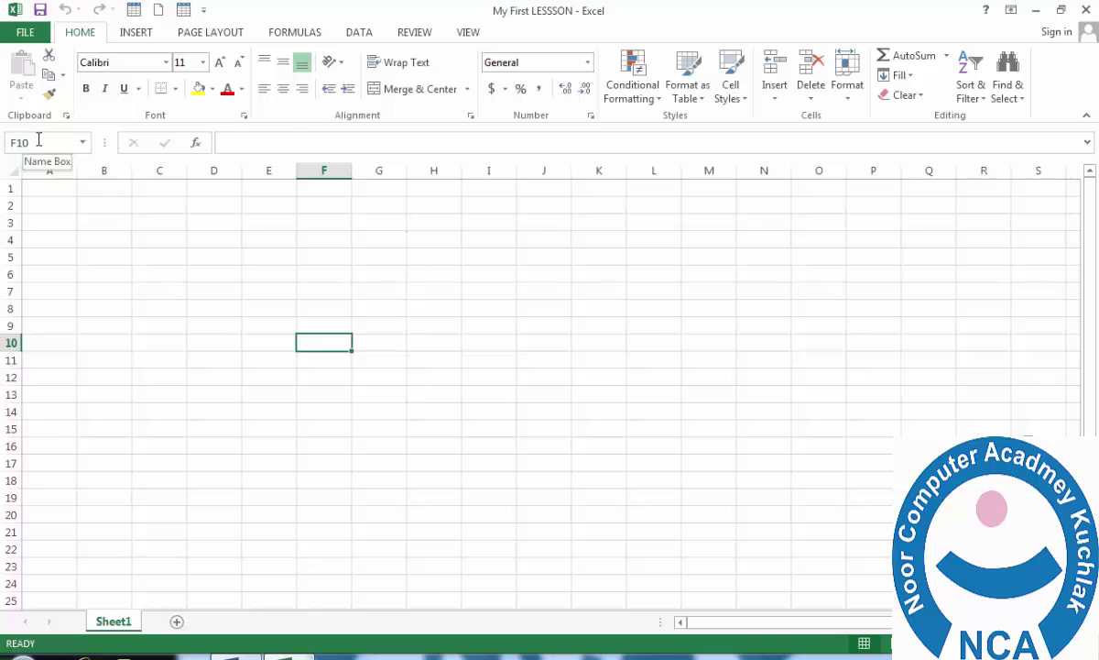
pyautogui.click(290, 142)
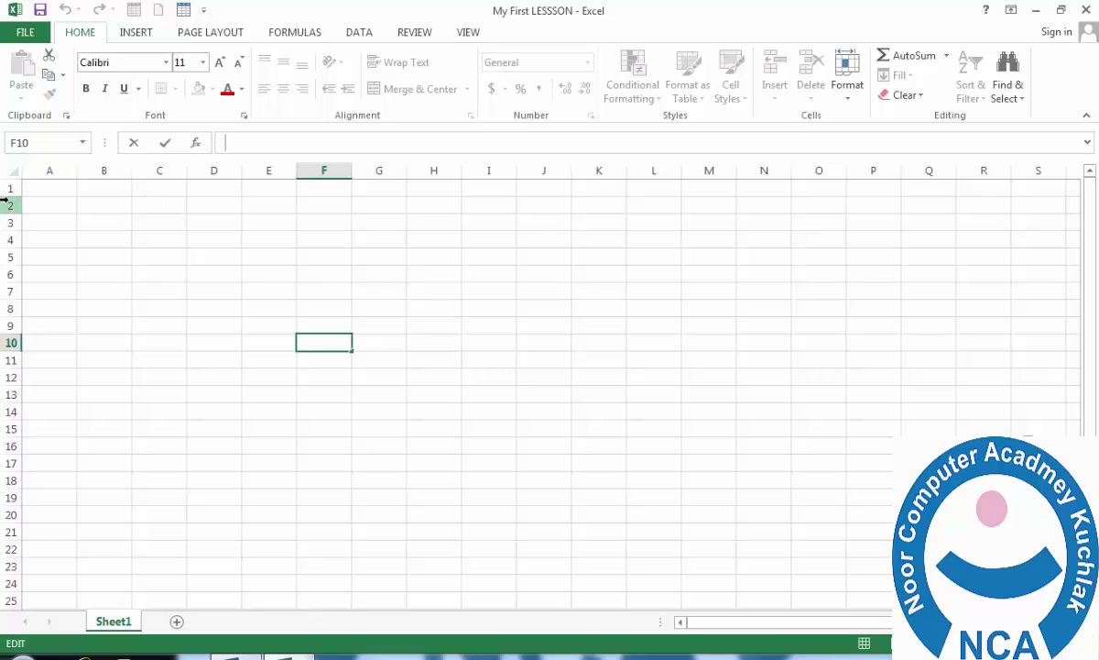
# Select whole columns A, B, C and D, then whole rows 1, 4 and 1
pyautogui.click(49, 170)
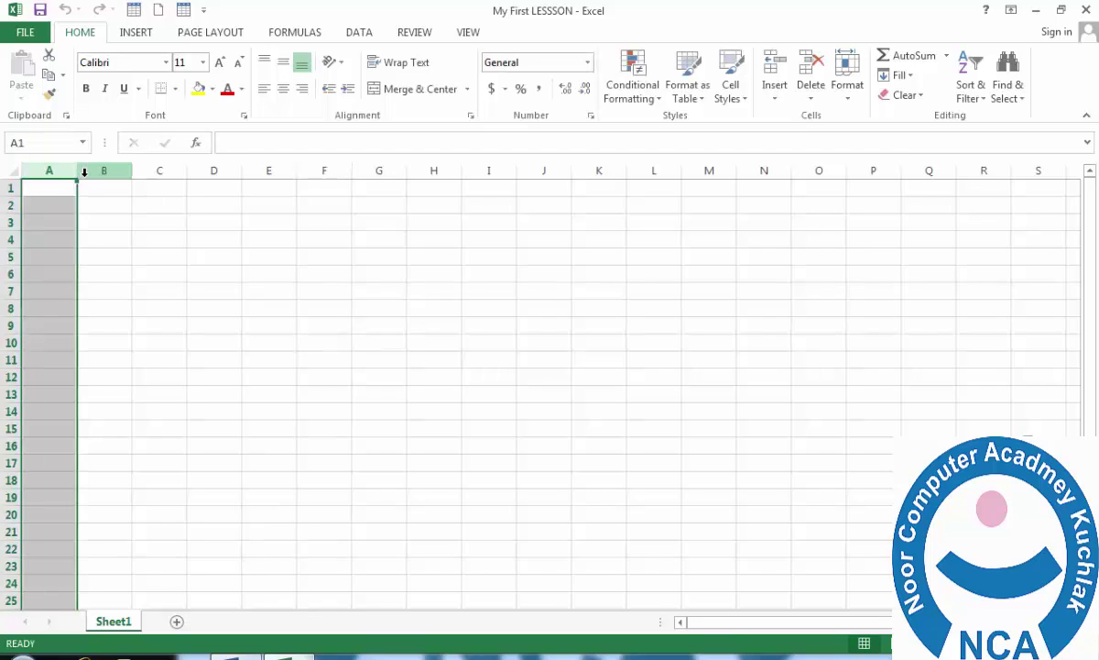
pyautogui.click(86, 172)
pyautogui.click(156, 171)
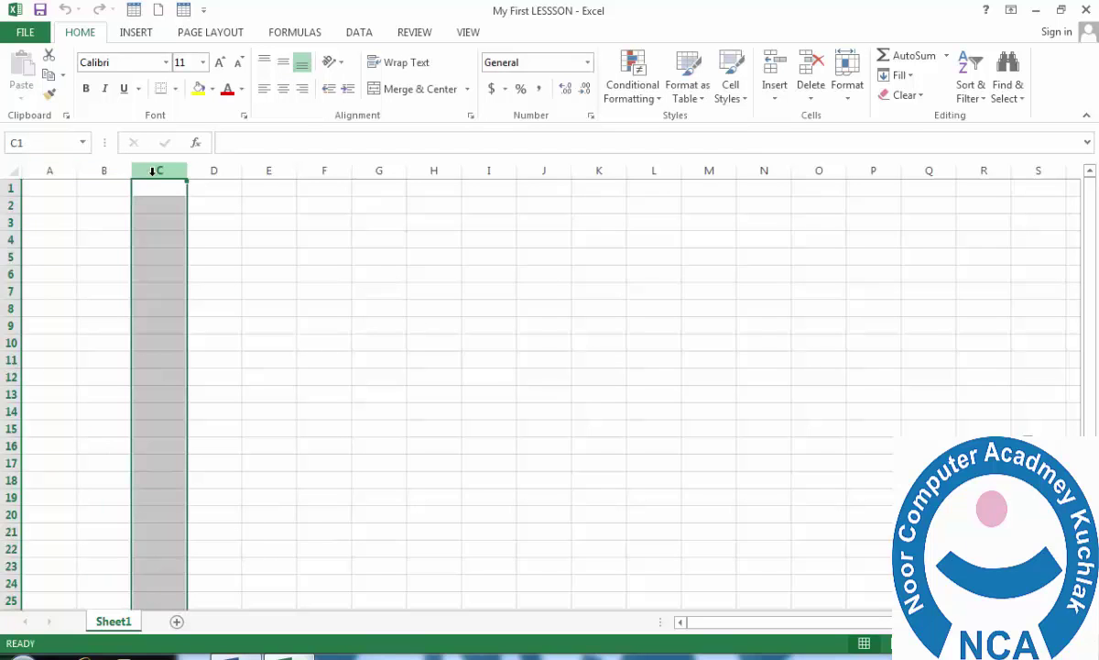
pyautogui.click(209, 171)
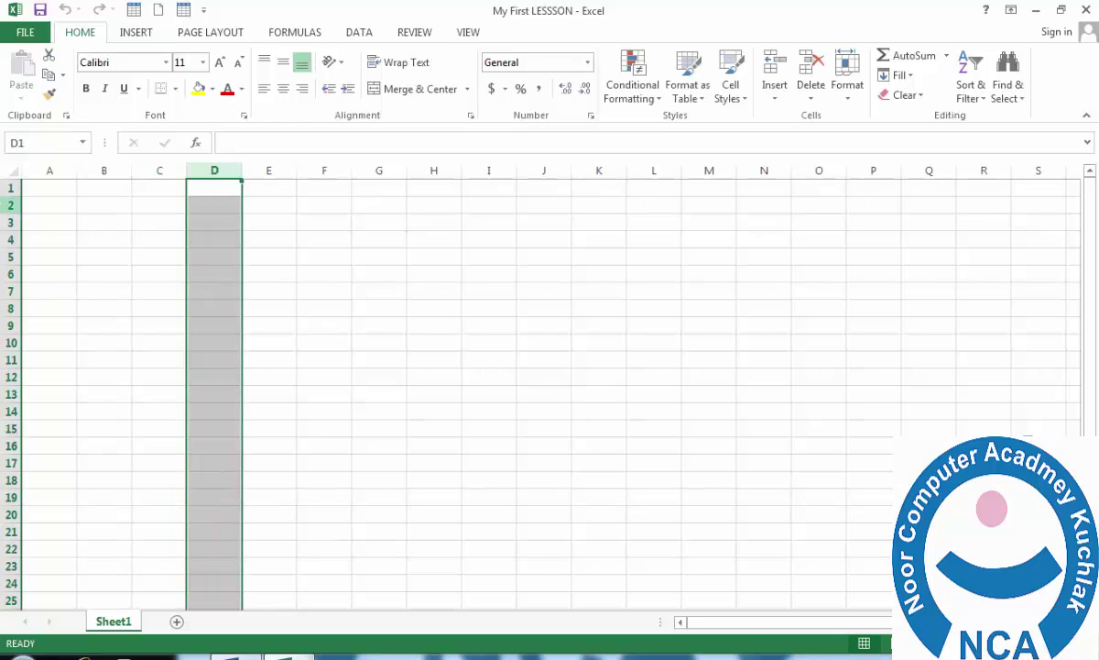
pyautogui.click(10, 187)
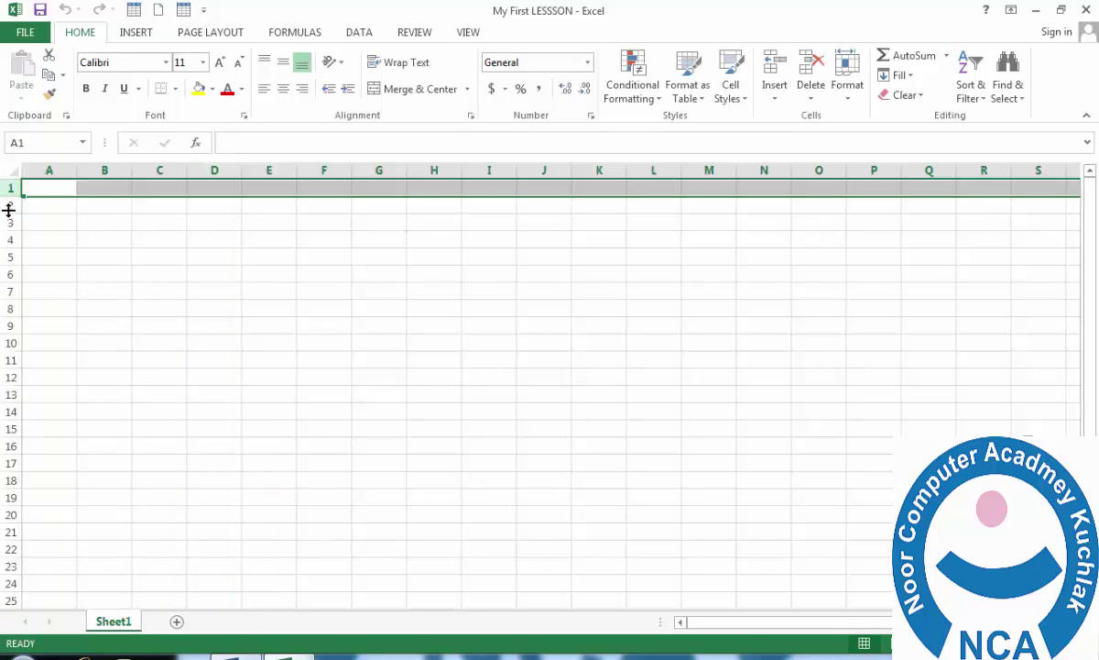
pyautogui.click(10, 239)
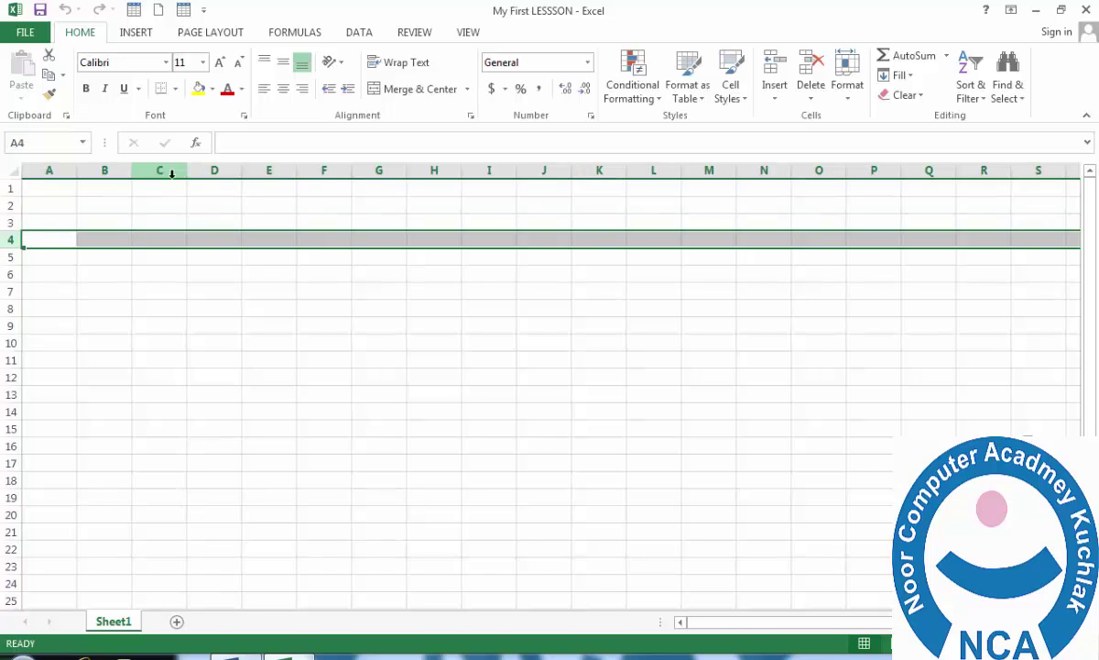
pyautogui.click(10, 187)
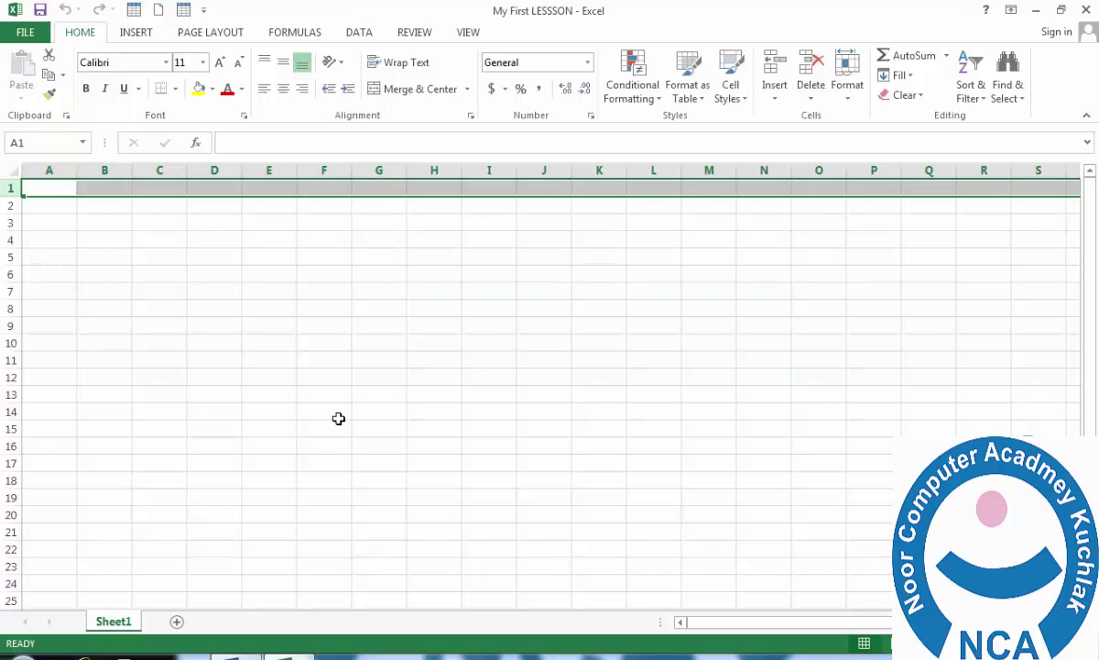
# Scroll the sheet slightly and switch Sheet1 to Page Layout view
pyautogui.moveTo(1091, 348)
pyautogui.mouseDown()
pyautogui.moveTo(1097, 362)
pyautogui.moveTo(1097, 281)
pyautogui.mouseUp()
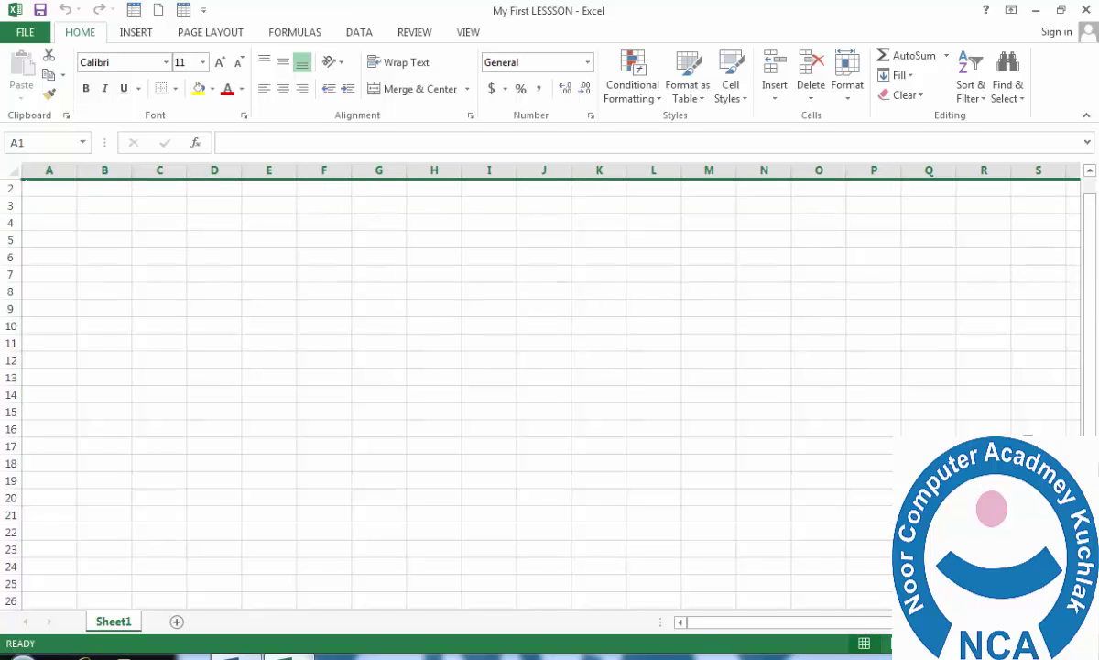
pyautogui.moveTo(1092, 353)
pyautogui.mouseDown()
pyautogui.moveTo(1092, 335)
pyautogui.moveTo(1093, 351)
pyautogui.mouseUp()
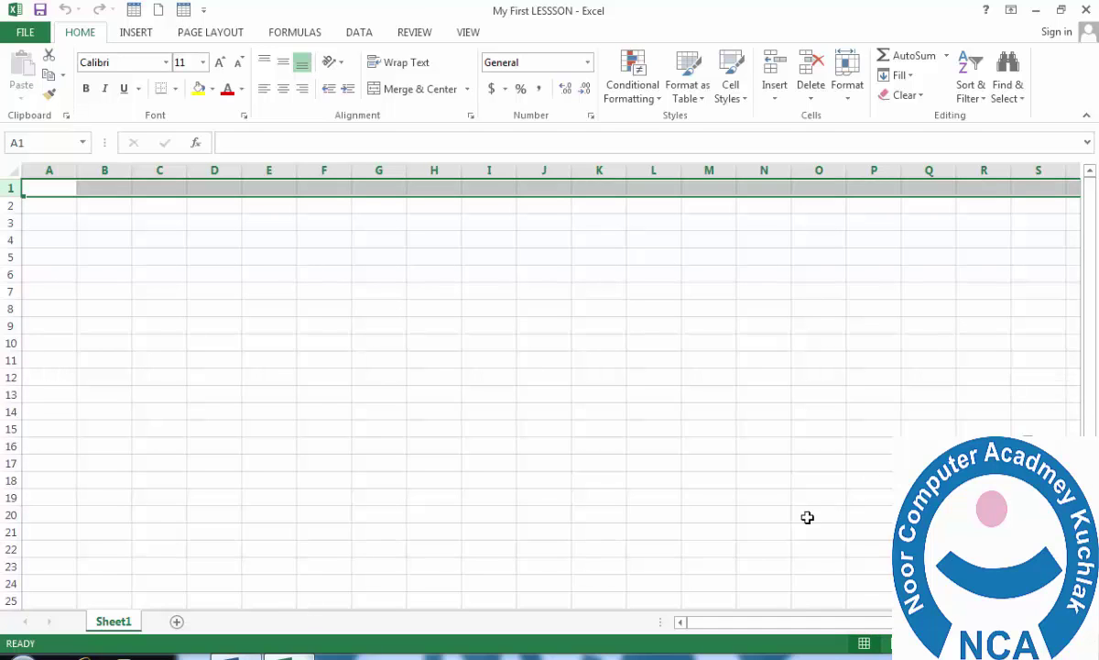
pyautogui.moveTo(764, 623)
pyautogui.mouseDown()
pyautogui.moveTo(852, 628)
pyautogui.moveTo(779, 628)
pyautogui.mouseUp()
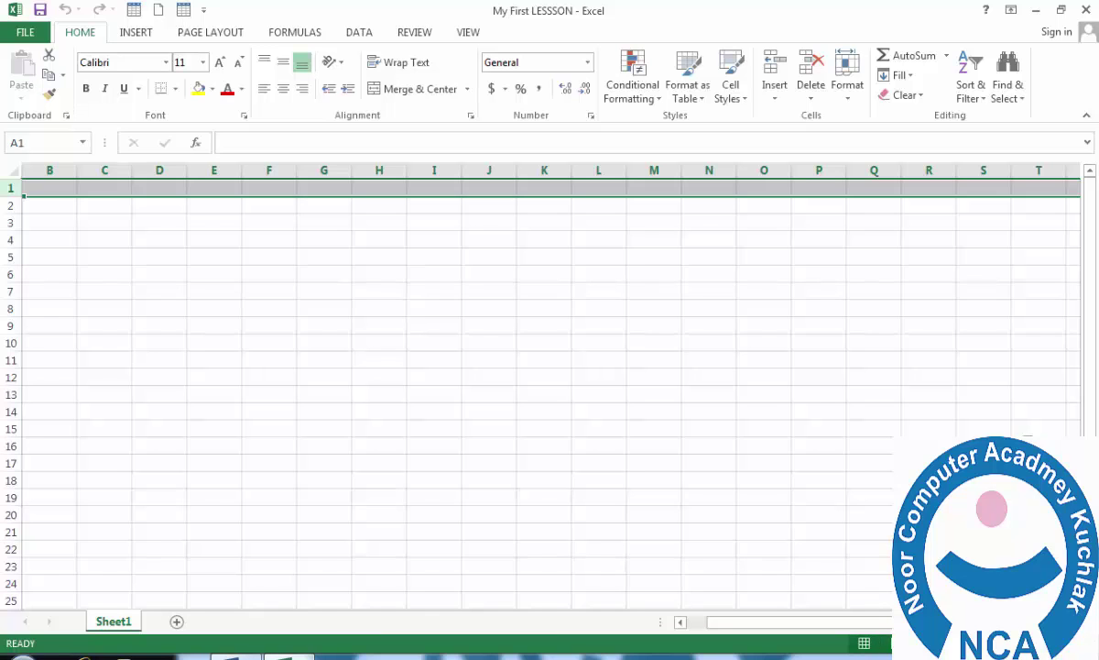
pyautogui.click(889, 643)
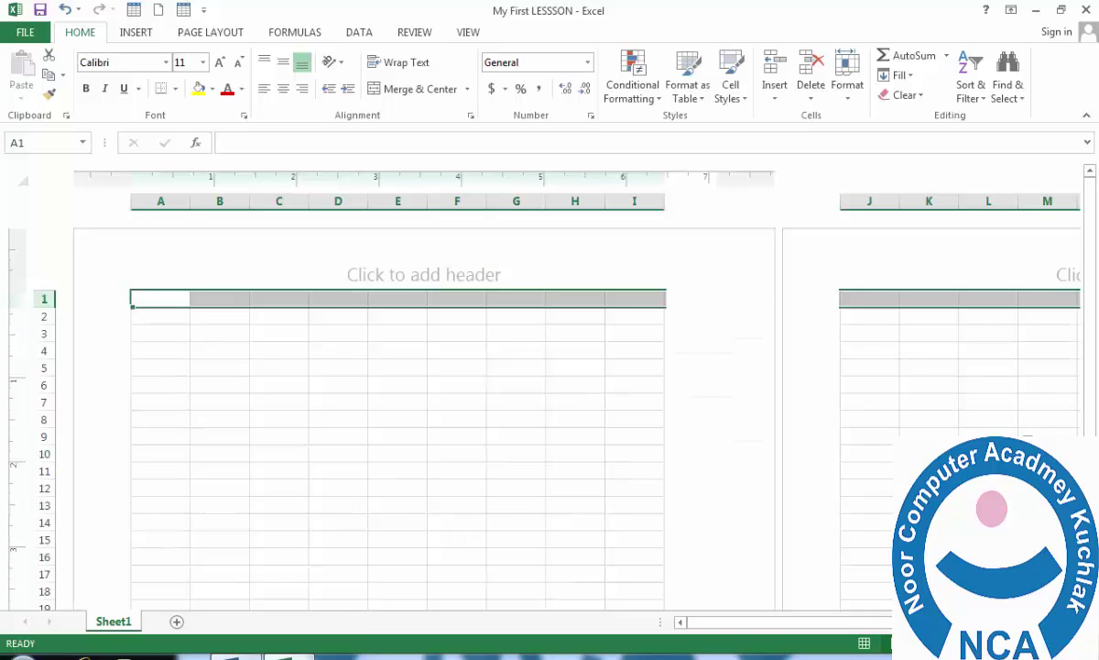
# Show Sheet1 in Page Break Preview to see where pages divide
pyautogui.click(914, 643)
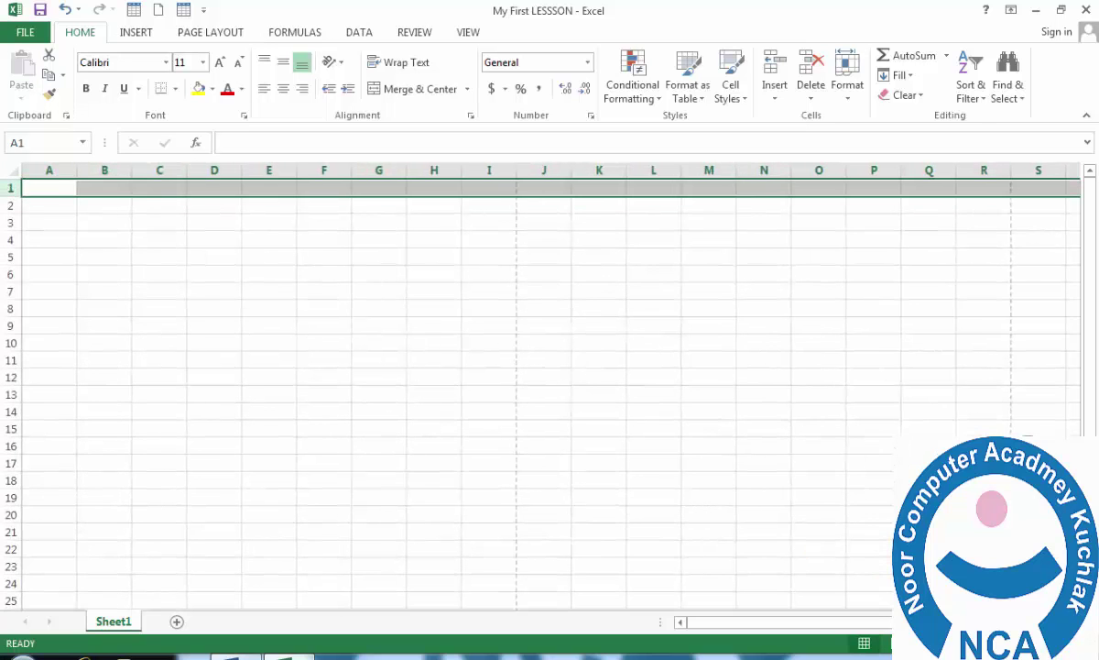
# Ctrl+scroll to zoom out until columns A–AD and rows 1–39 are visible
pyautogui.scroll(5, 541, 385)
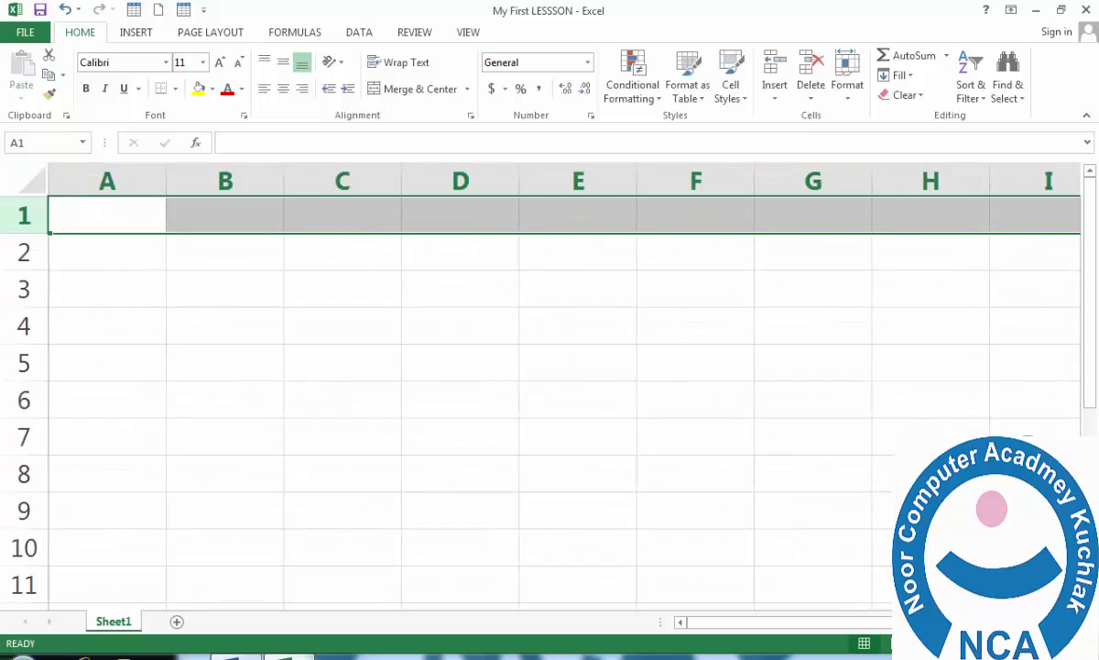
pyautogui.scroll(-7, 540, 385)
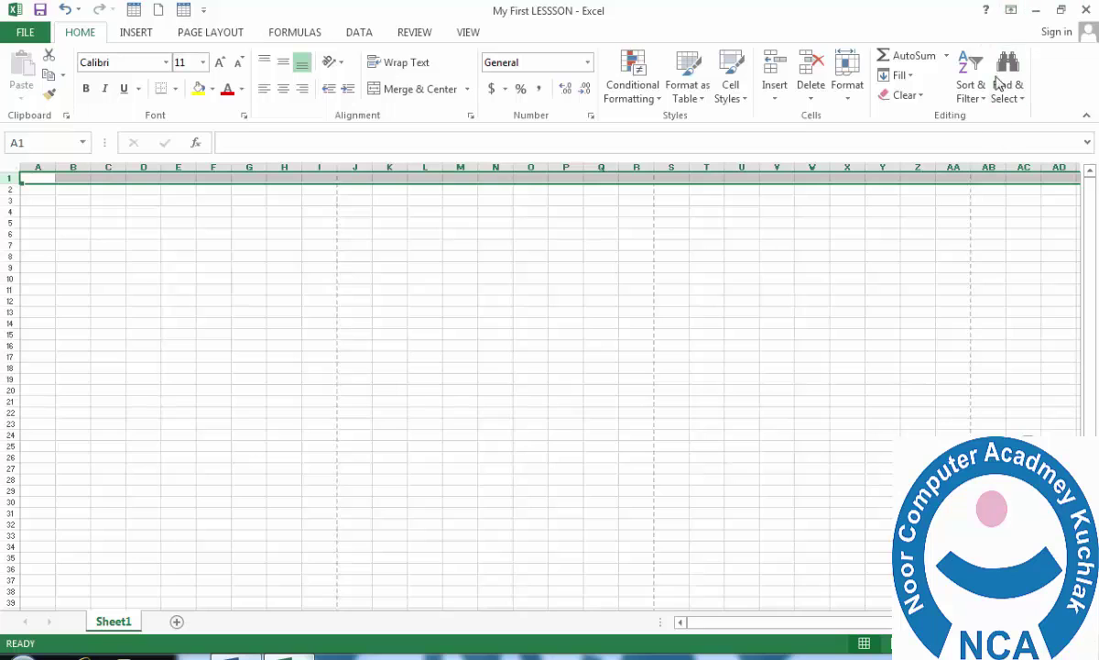
pyautogui.click(1011, 11)
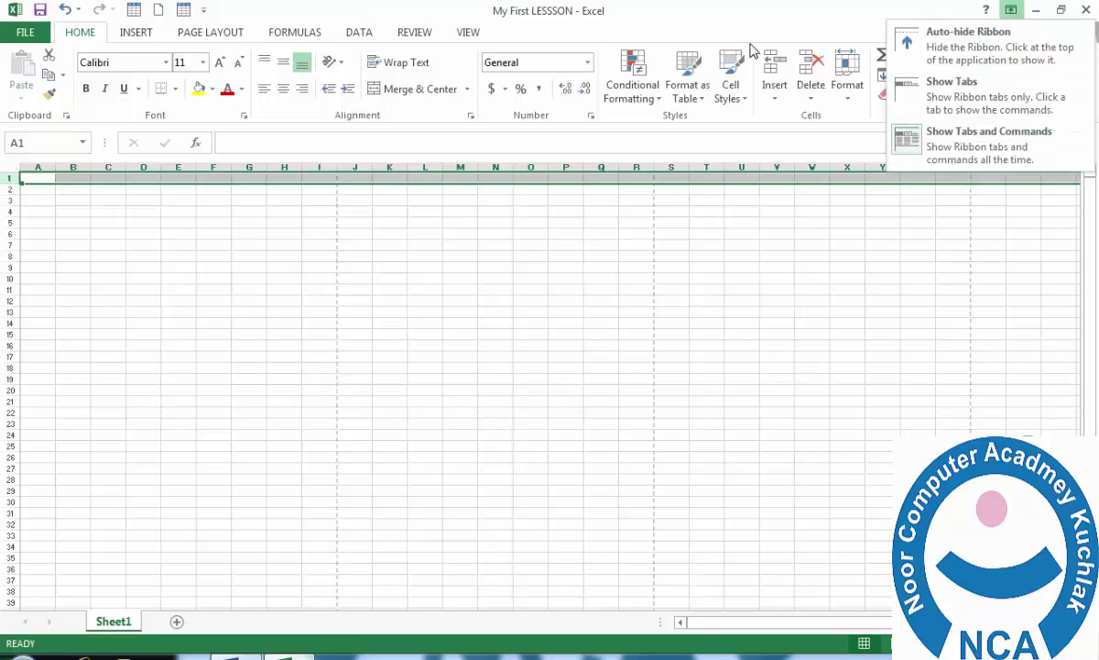
pyautogui.click(934, 46)
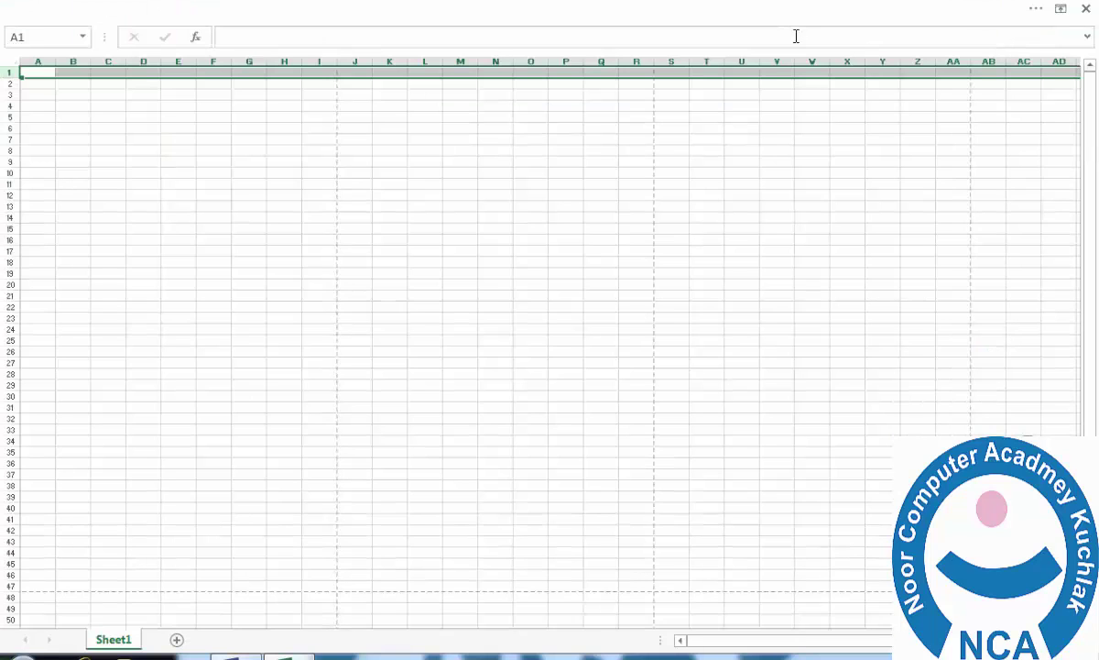
pyautogui.click(1060, 9)
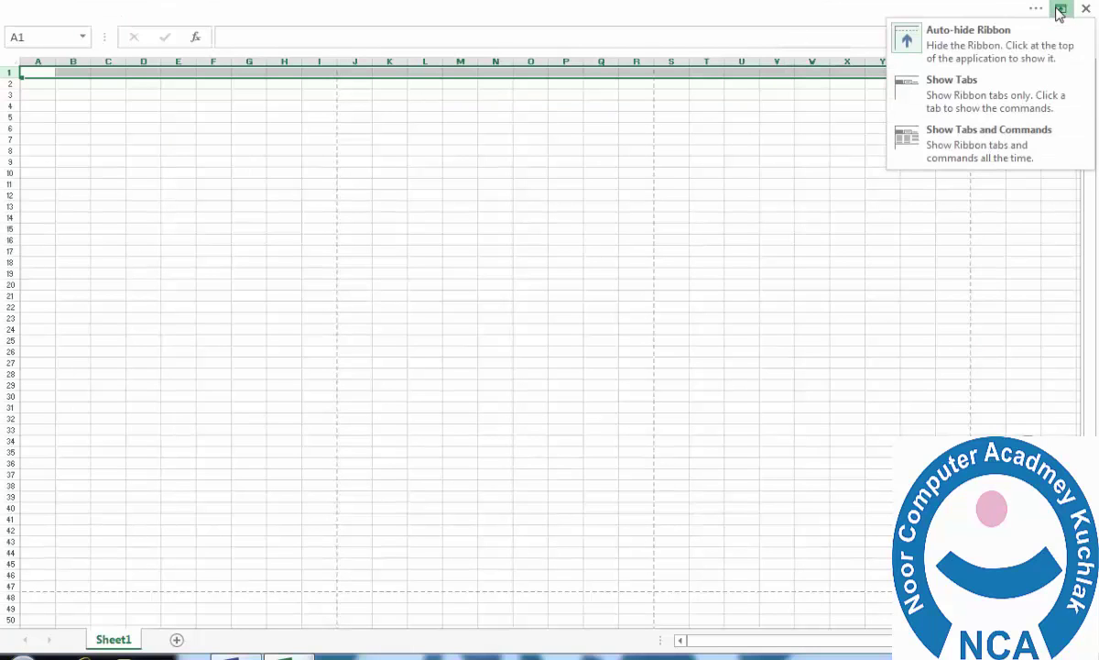
pyautogui.click(983, 100)
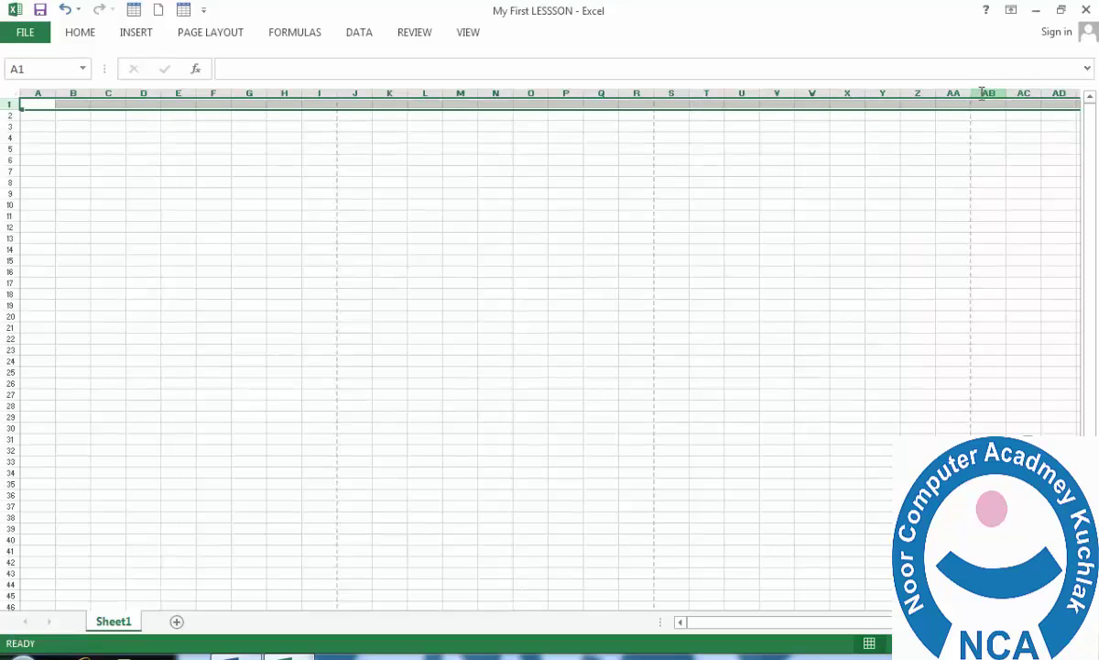
pyautogui.click(1011, 11)
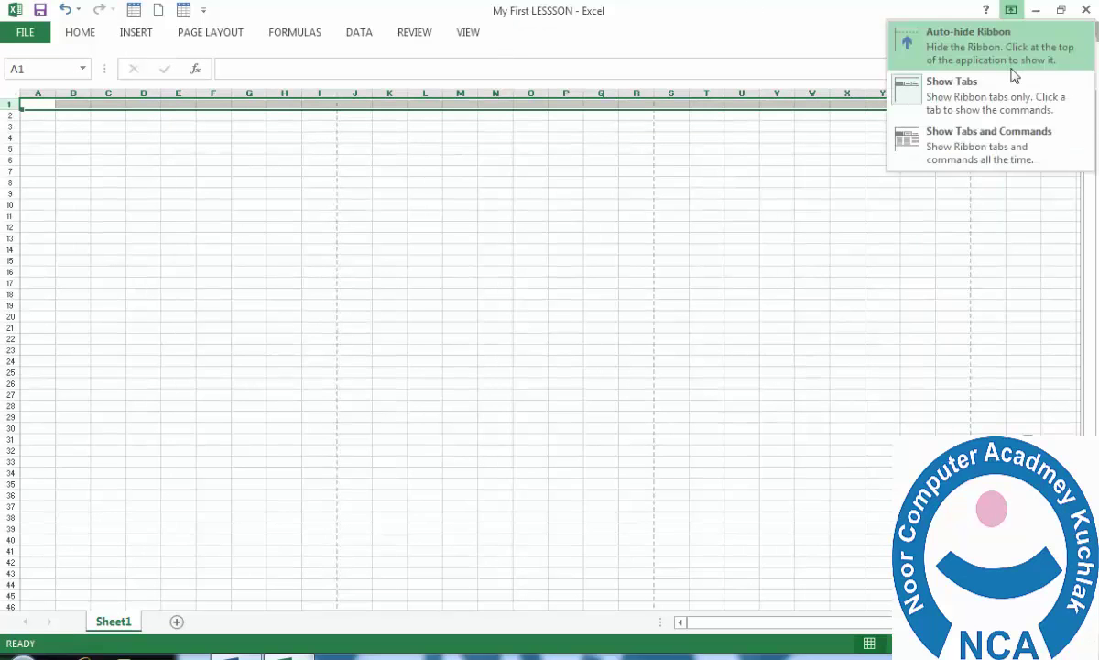
pyautogui.click(986, 151)
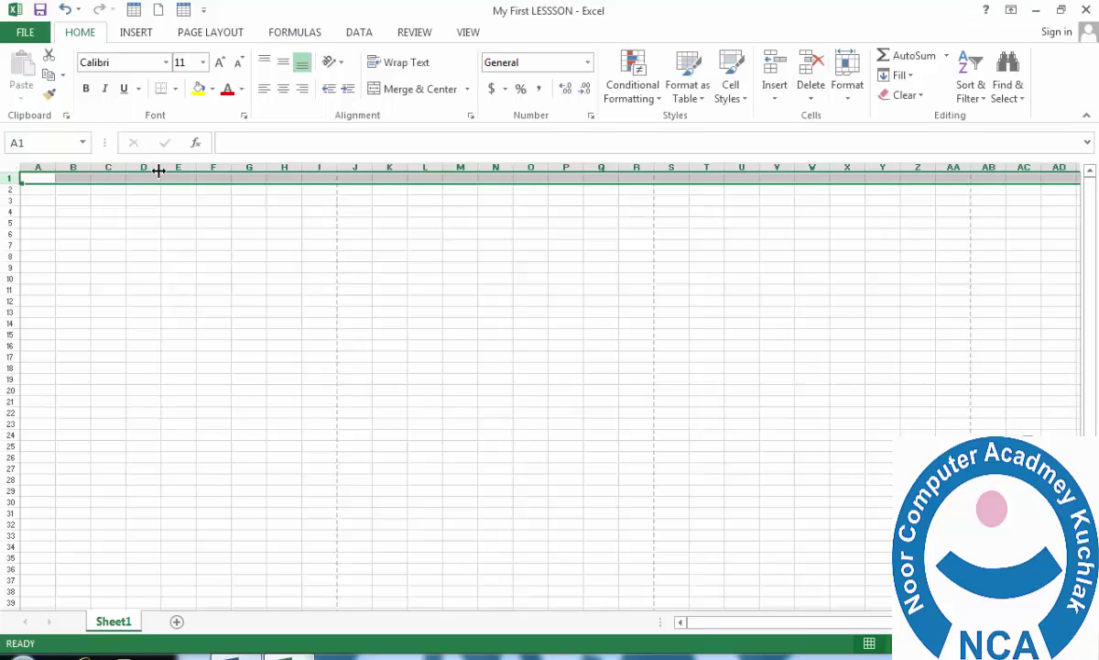
# Select row 2, zoom back in, and make cell A1 active
pyautogui.click(7, 189)
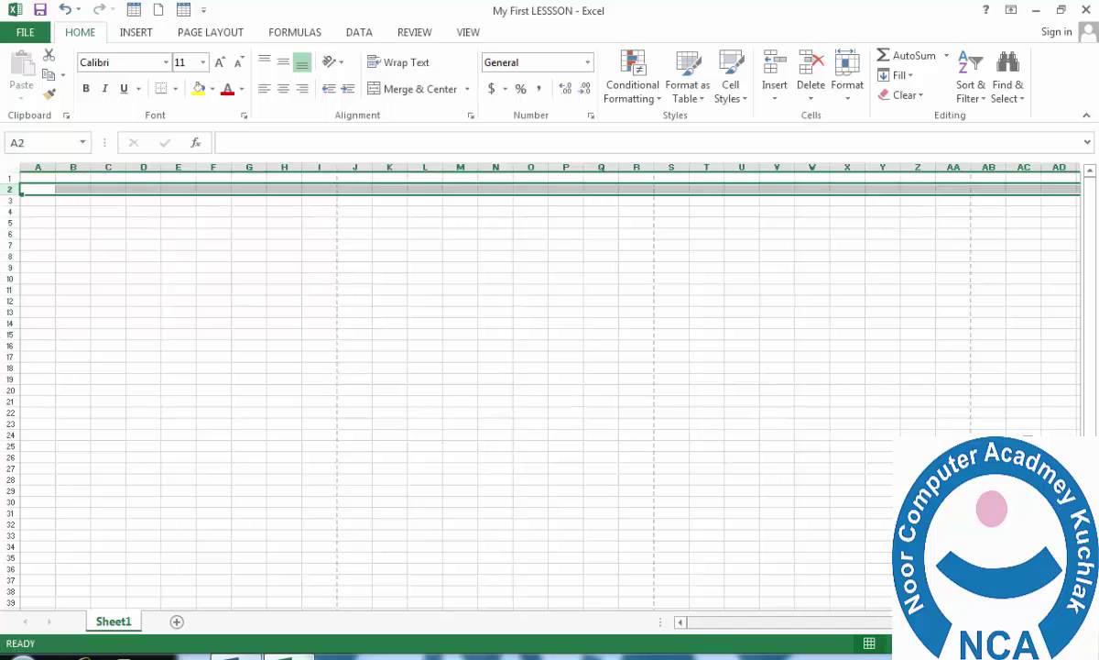
pyautogui.scroll(2, 603, 445)
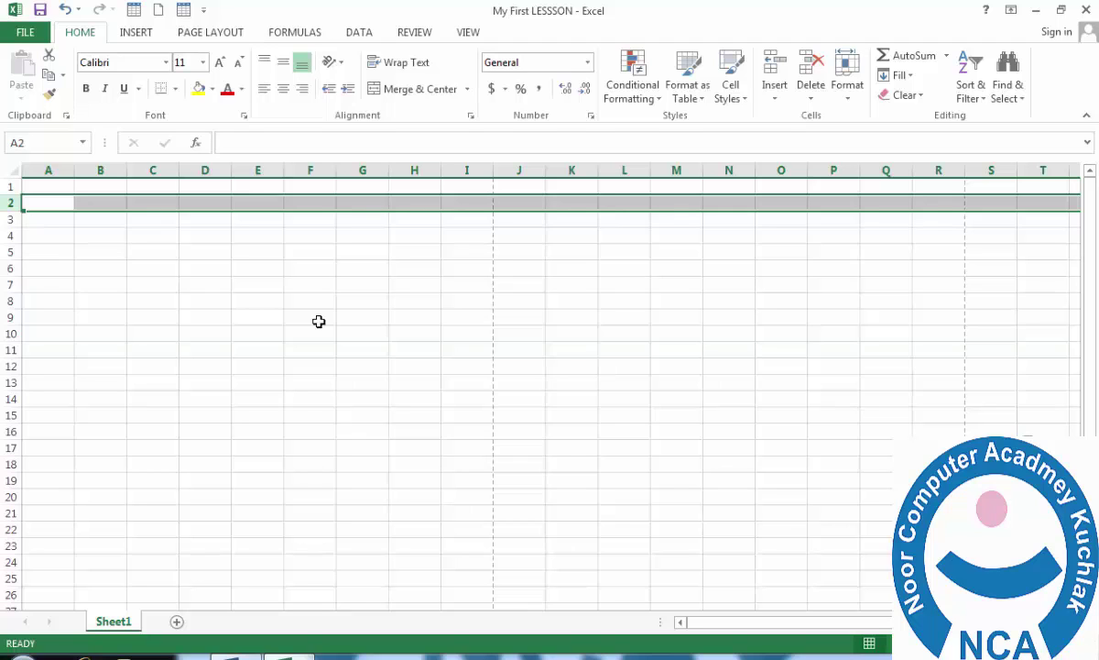
pyautogui.click(53, 186)
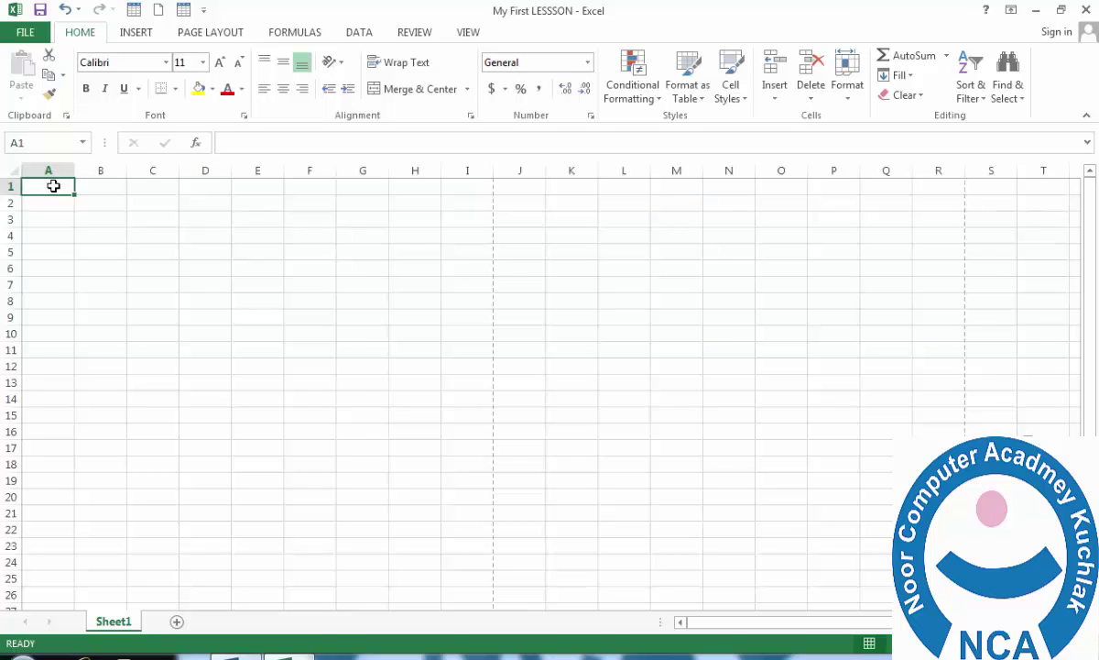
# Jump to the last row 1048576, back to the top, then across to column XFD
pyautogui.hotkey('ctrl', 'Down')
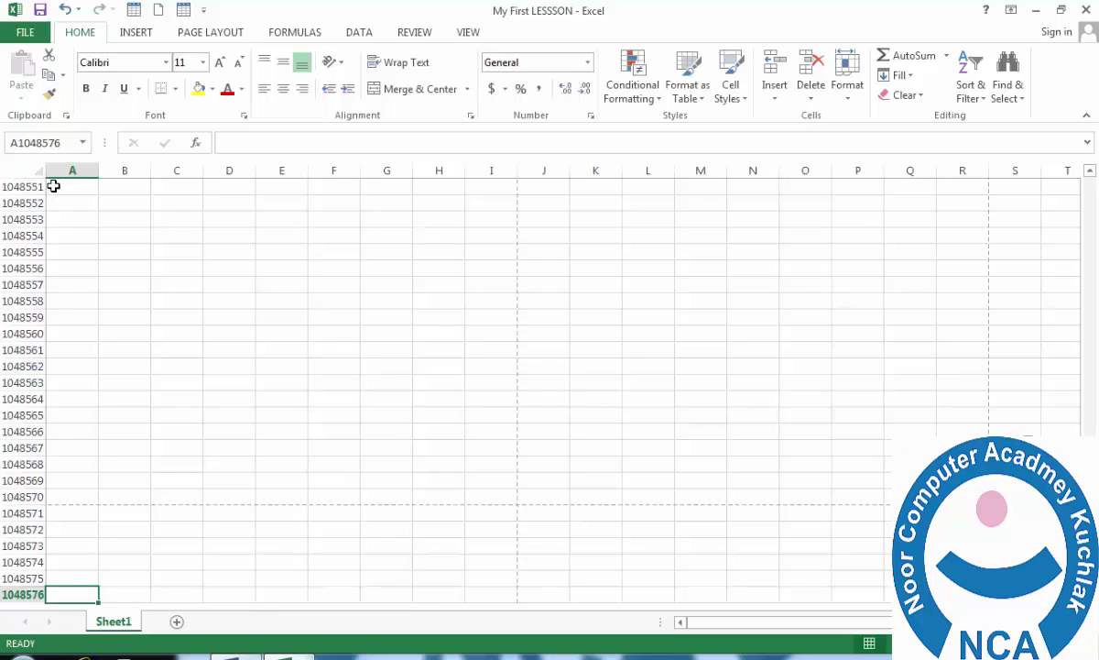
pyautogui.hotkey('ctrl', 'Up')
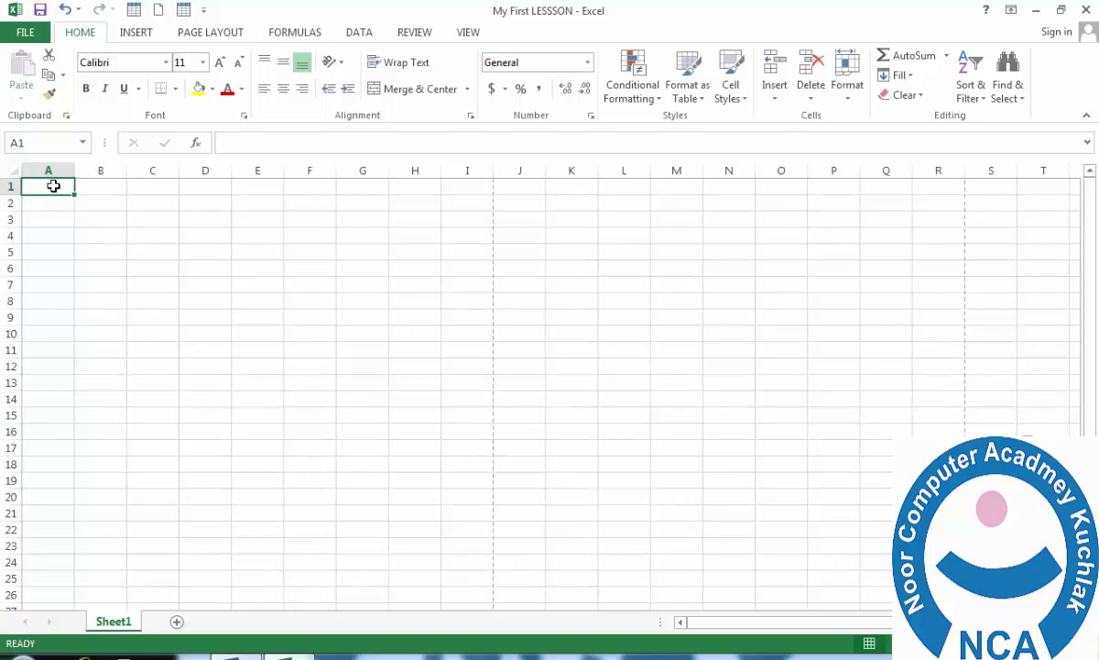
pyautogui.click(53, 186)
pyautogui.hotkey('ctrl', 'Right')
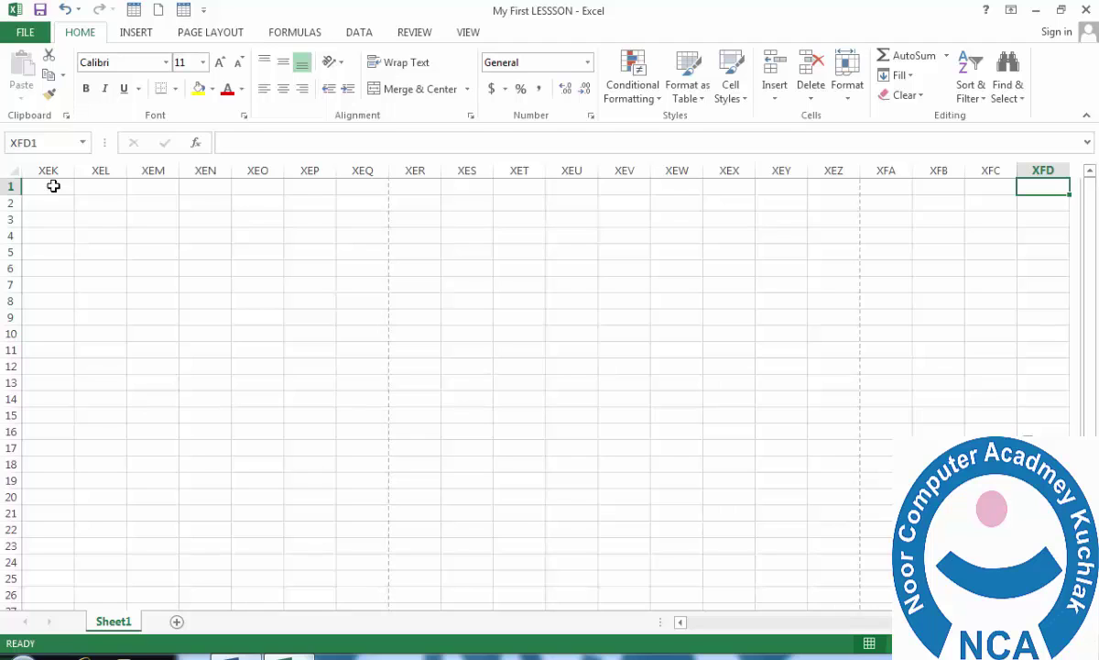
# Enter =COLUMN() in XFD1 to show 16384, then jump to column XFD's last row and back
pyautogui.write('=')
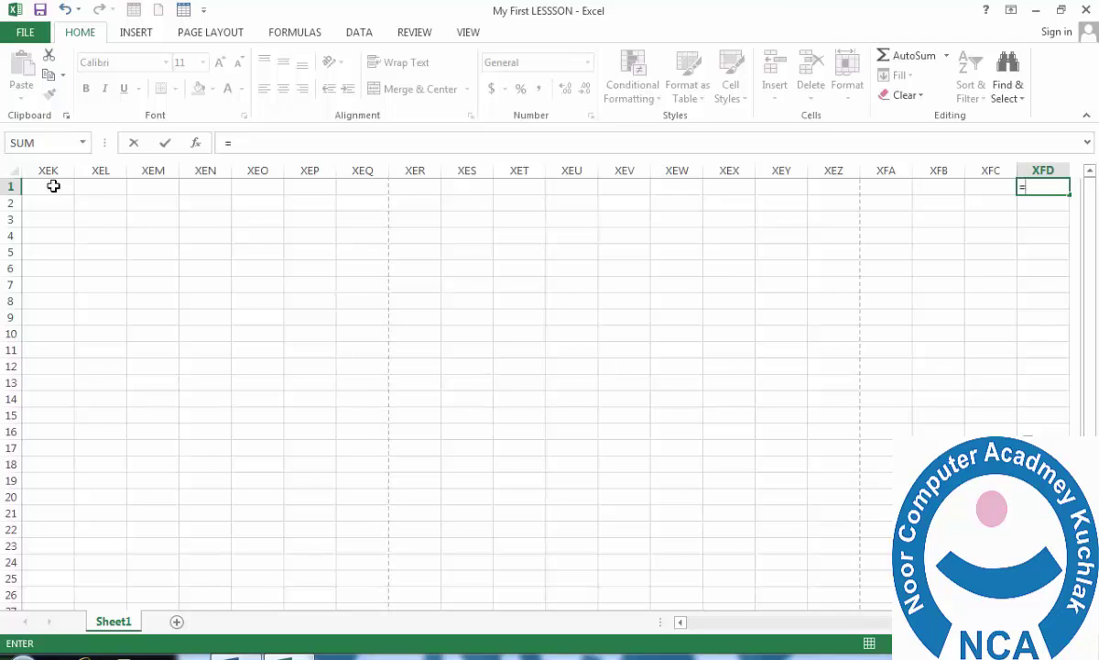
pyautogui.write('CO')
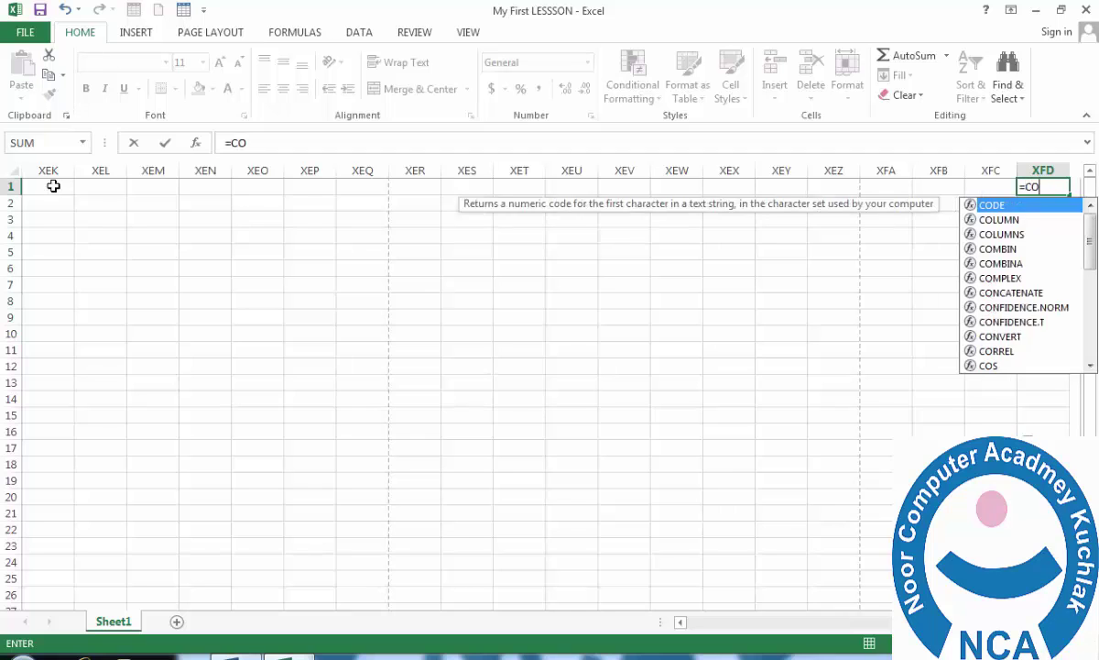
pyautogui.write('LUMN()')
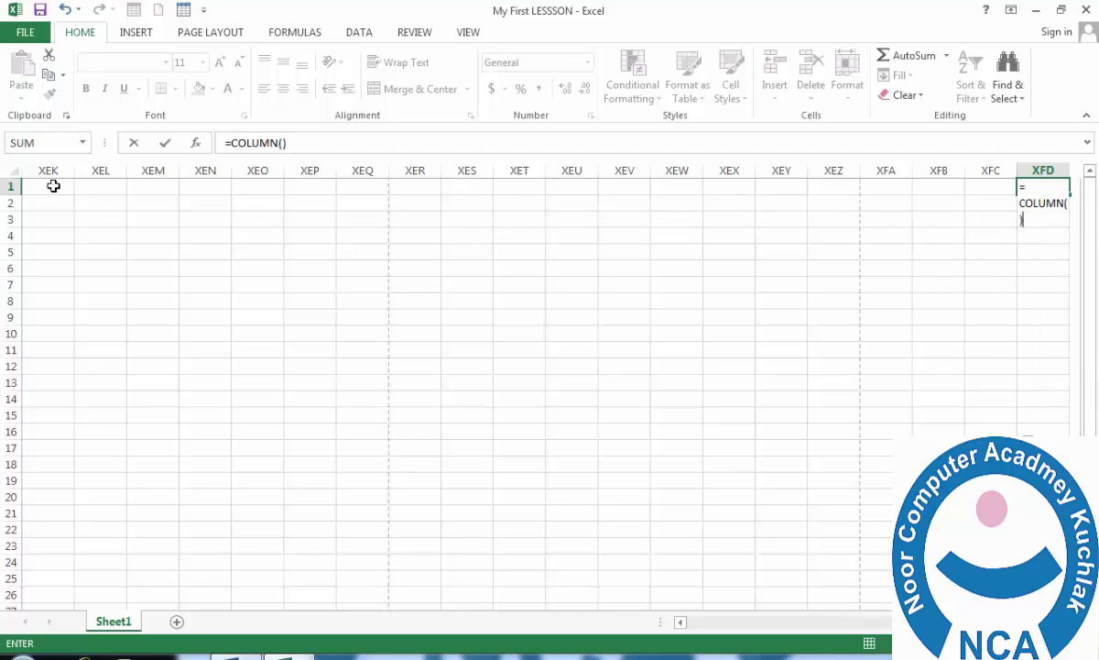
pyautogui.press('Return')
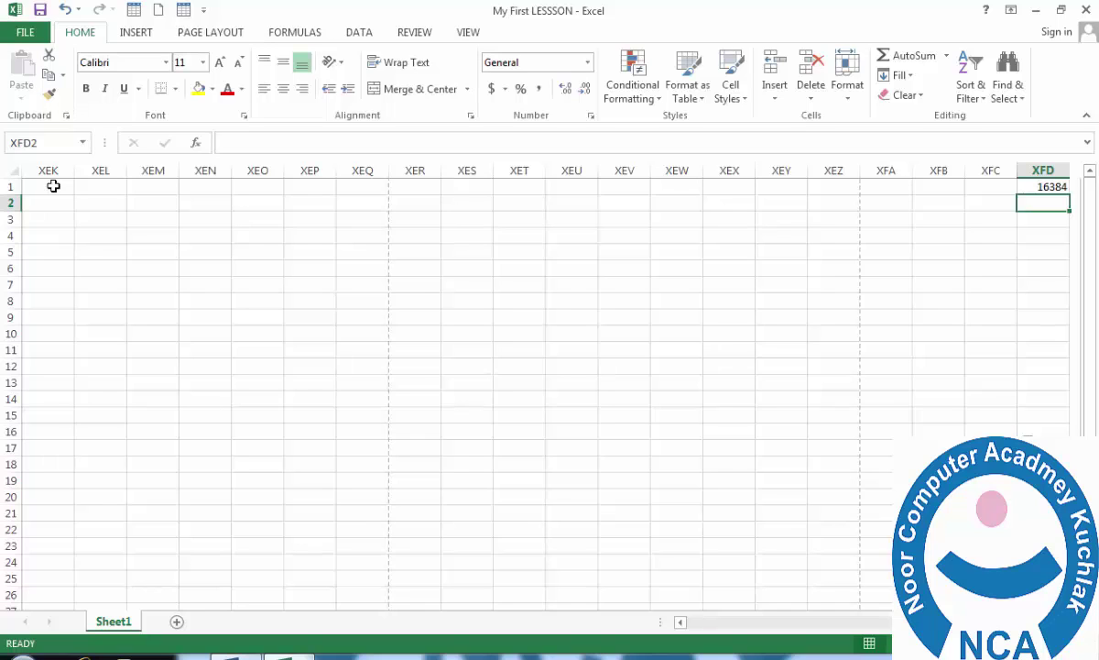
pyautogui.hotkey('ctrl', 'Down')
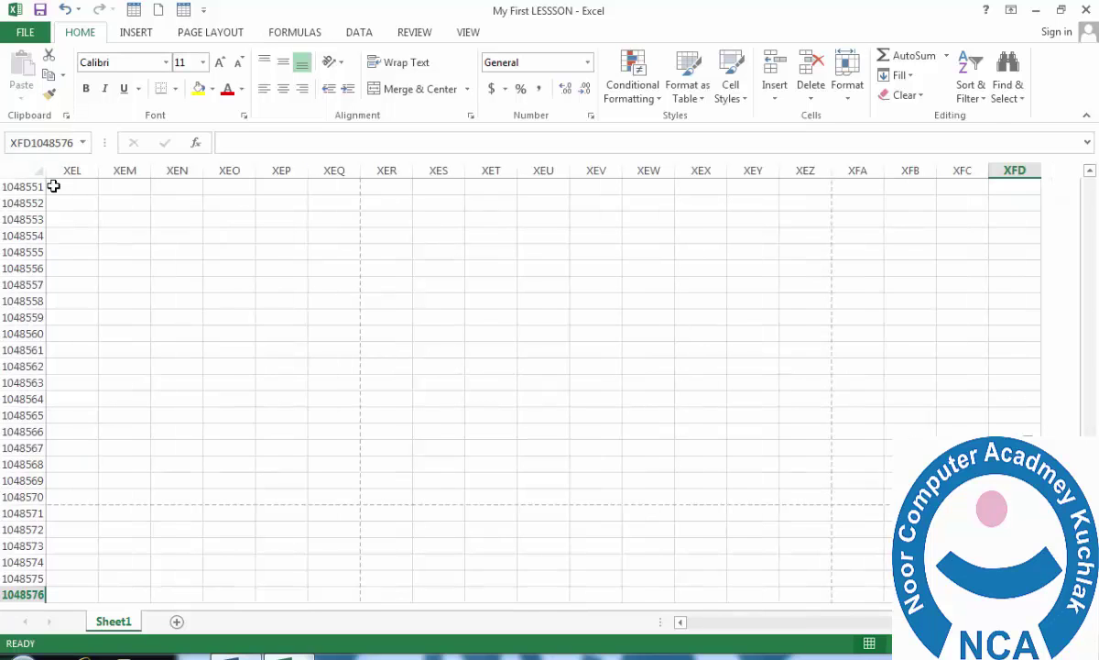
pyautogui.hotkey('ctrl', 'Up')
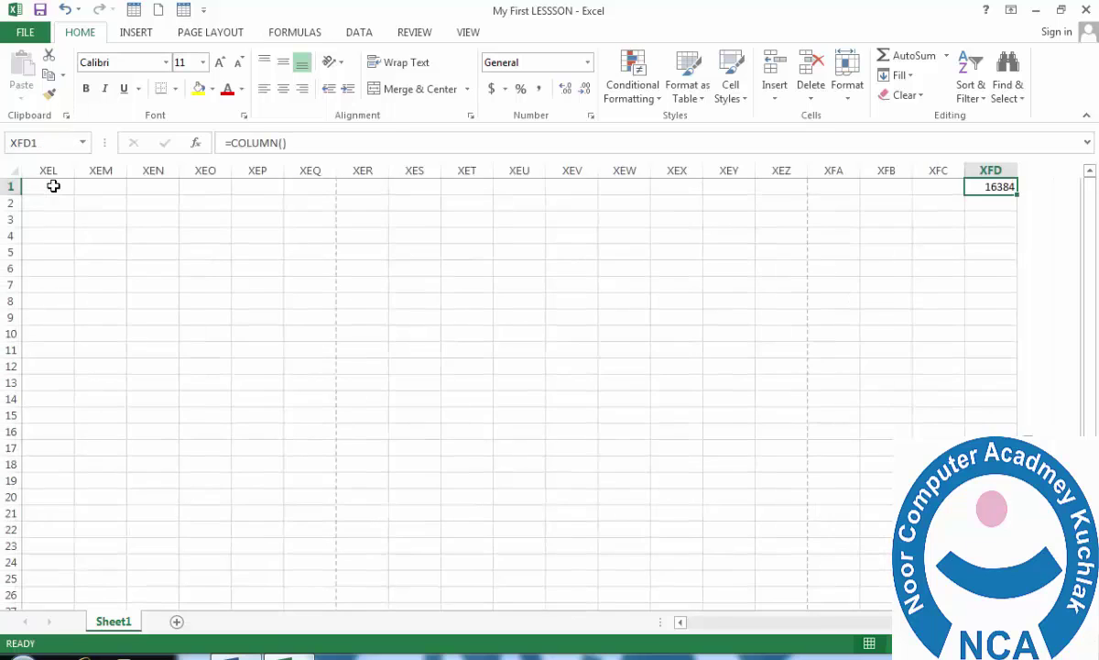